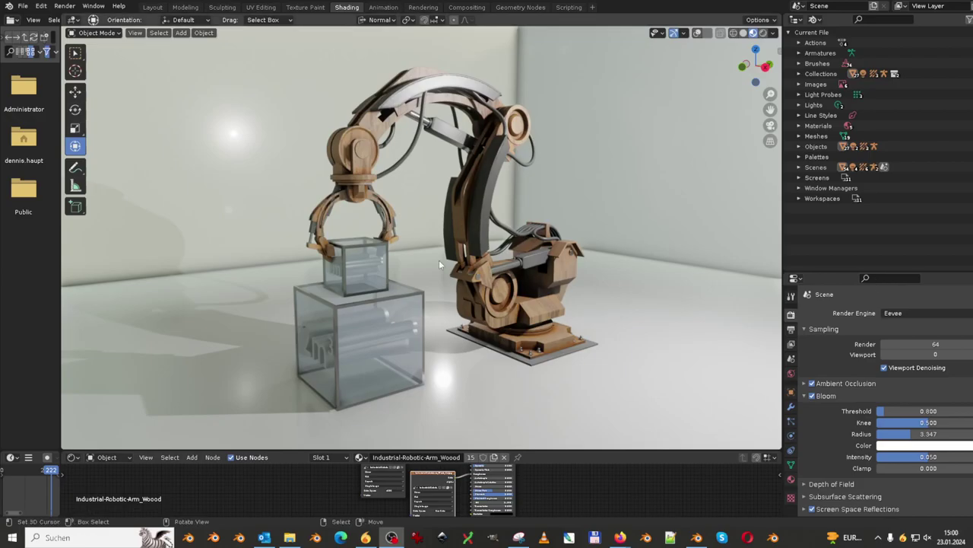
# Turn on viewport overlays to reveal the arm's bones, origins and look-dev spheres.
pyautogui.moveTo(439, 261)
pyautogui.mouseDown(button='middle')
pyautogui.moveTo(459, 240)
pyautogui.moveTo(763, 250)
pyautogui.mouseUp(button='middle')
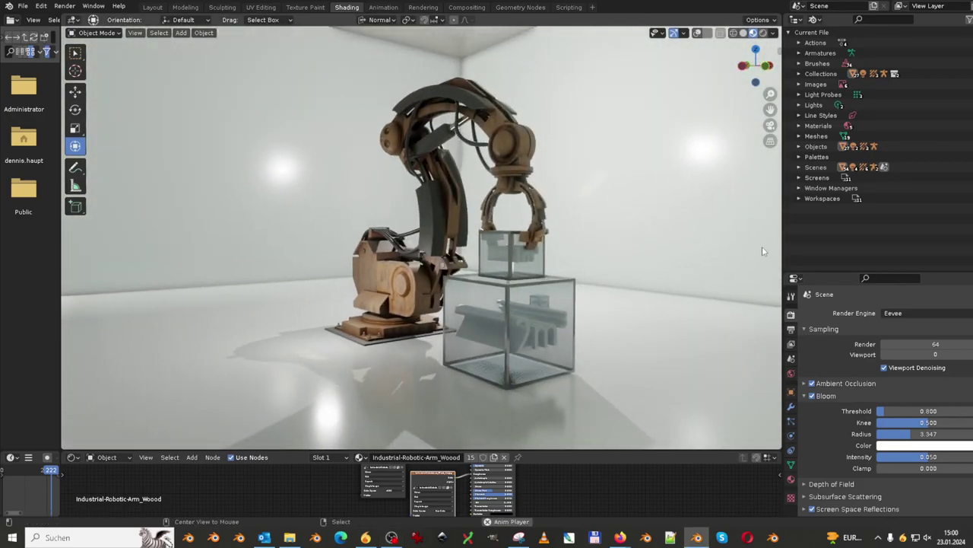
pyautogui.click(698, 33)
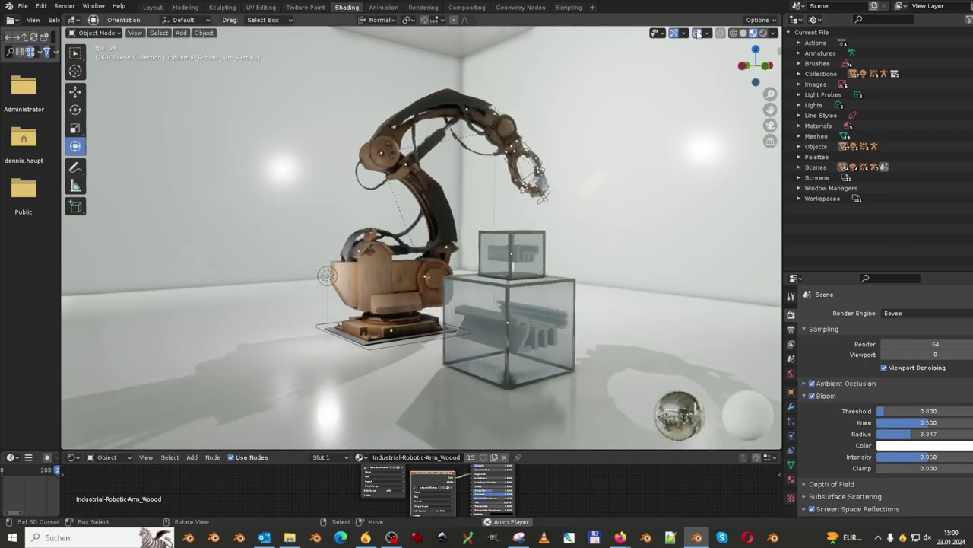
pyautogui.moveTo(566, 225)
pyautogui.mouseDown(button='middle')
pyautogui.moveTo(430, 218)
pyautogui.moveTo(572, 250)
pyautogui.mouseUp(button='middle')
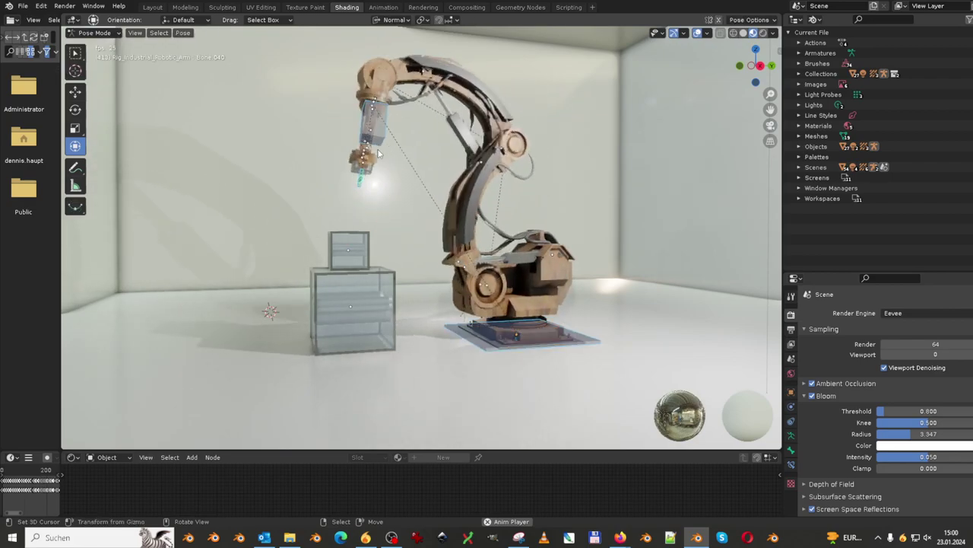
# Maximize the 3D view and orbit until the glass boxes sit to the right.
pyautogui.hotkey('ctrl', 'alt', 'space')
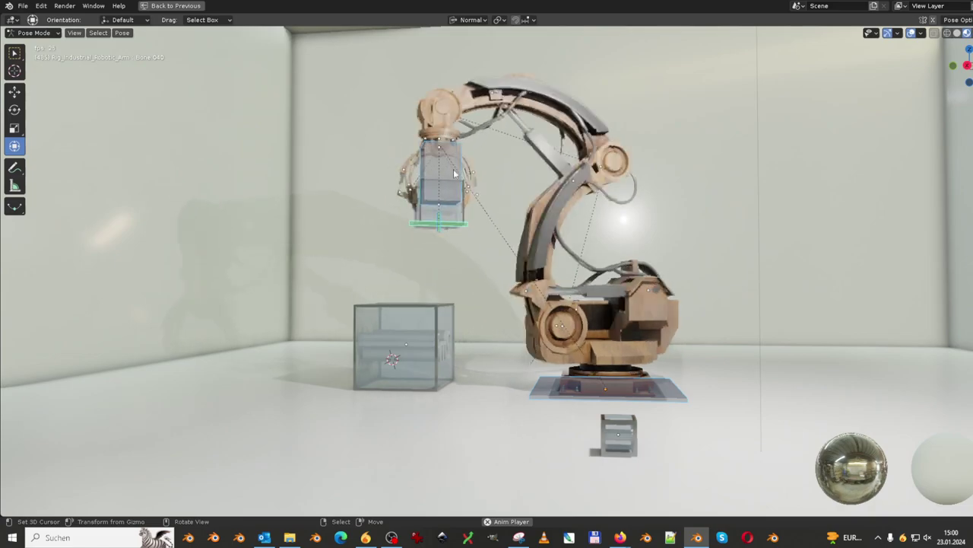
pyautogui.moveTo(453, 169); pyautogui.dragTo(431, 167, button='middle')
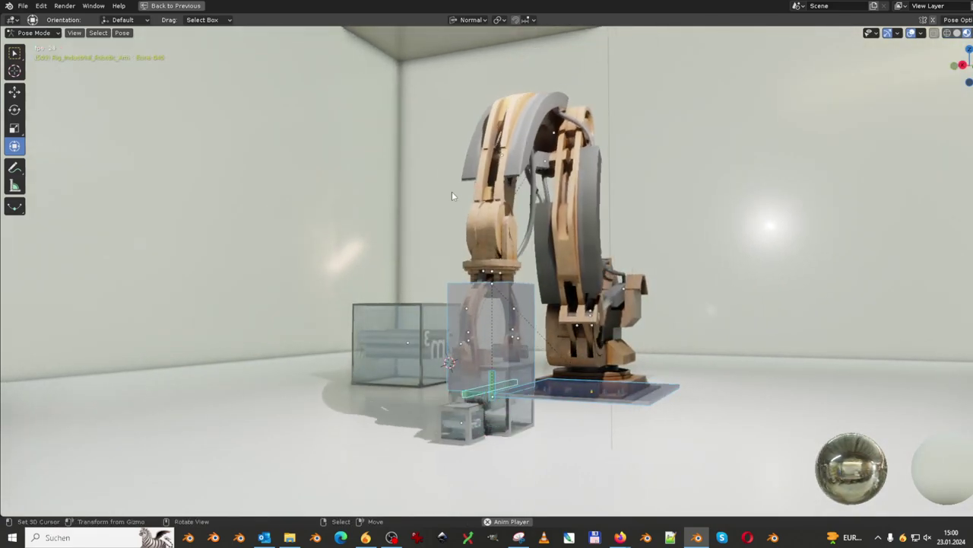
pyautogui.moveTo(458, 196)
pyautogui.mouseDown(button='middle')
pyautogui.moveTo(576, 202)
pyautogui.moveTo(648, 190)
pyautogui.moveTo(680, 224)
pyautogui.moveTo(667, 281)
pyautogui.mouseUp(button='middle')
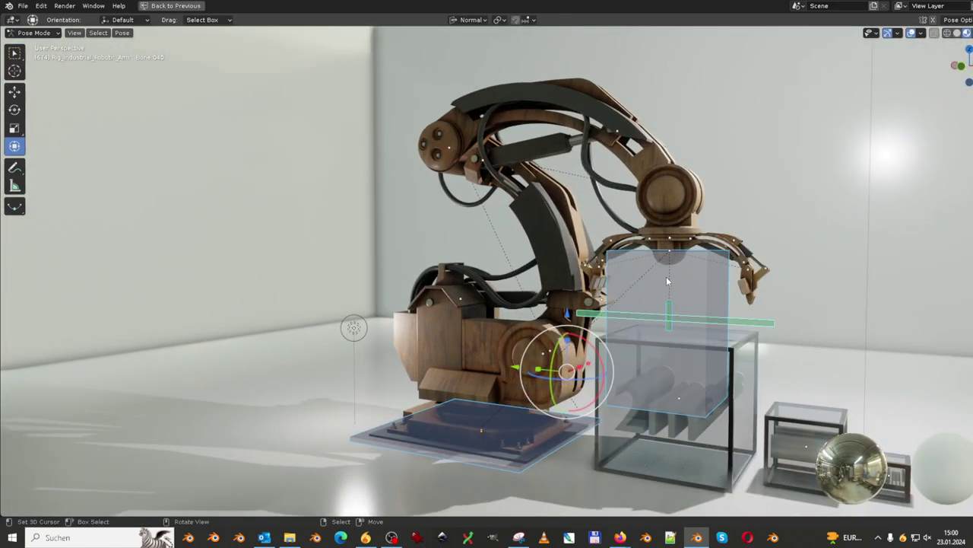
pyautogui.press('g')
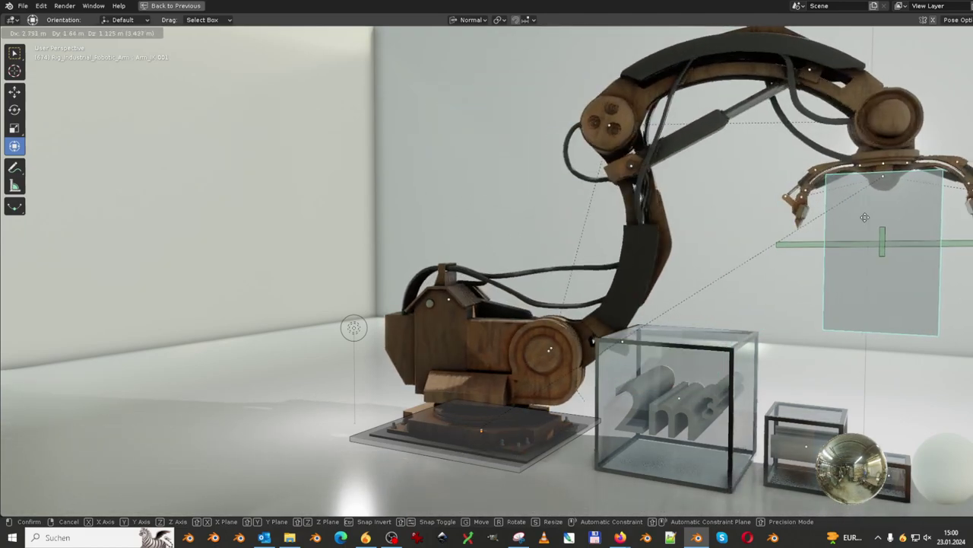
pyautogui.rightClick(662, 213)
pyautogui.scroll(-3, 666, 229)
# Move the IK target -0.4138 m along Y and rotate the gripper -73° on X.
pyautogui.moveTo(618, 327); pyautogui.dragTo(624, 259)
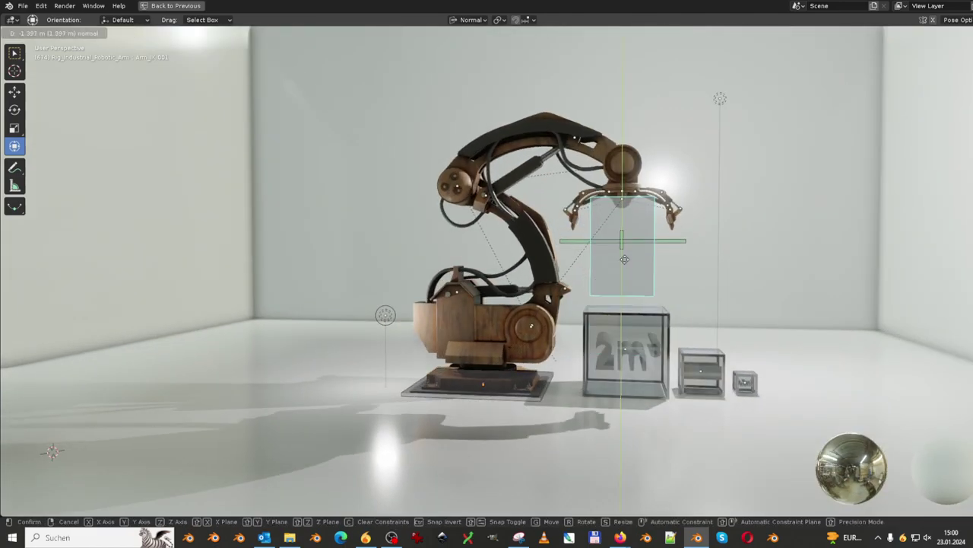
pyautogui.moveTo(567, 202); pyautogui.dragTo(635, 202)
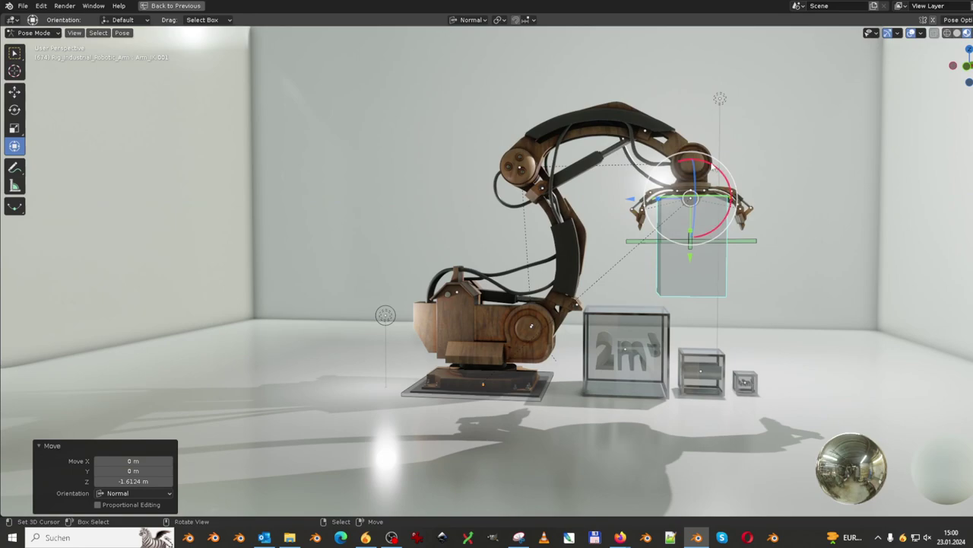
pyautogui.moveTo(713, 169); pyautogui.dragTo(648, 134)
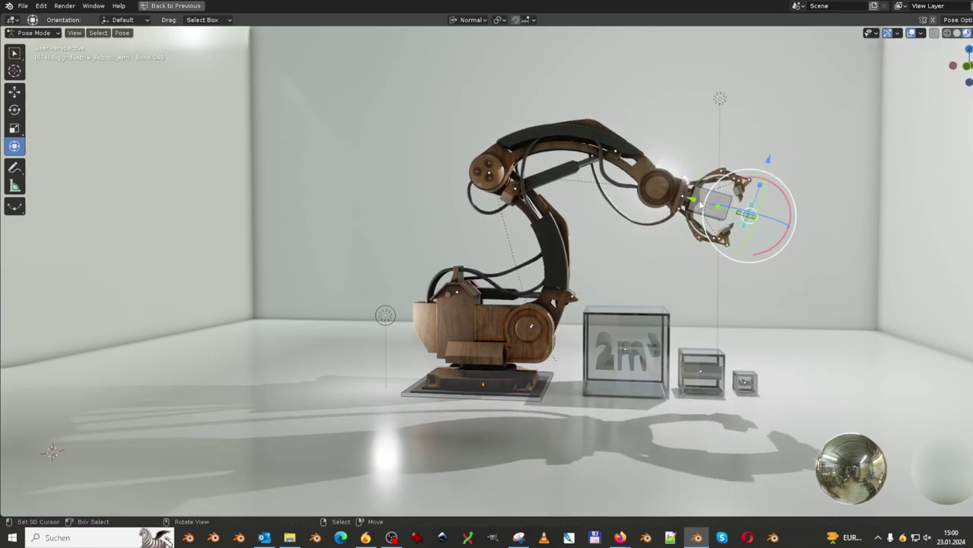
pyautogui.click(765, 220)
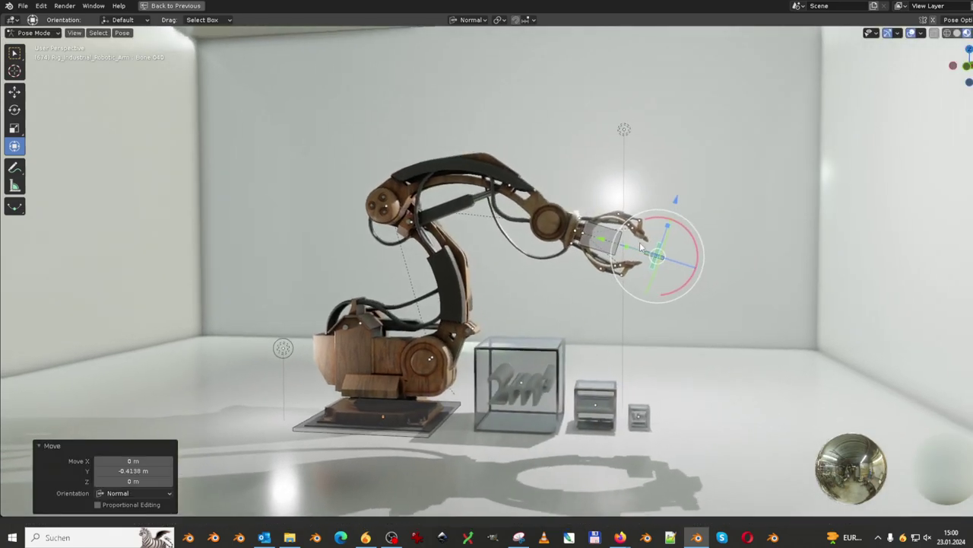
pyautogui.scroll(3, 640, 242)
pyautogui.moveTo(665, 237); pyautogui.dragTo(660, 263, button='middle')
# Scale the jaw control bone uniformly to 0.892, then start animation playback.
pyautogui.scroll(5, 660, 263)
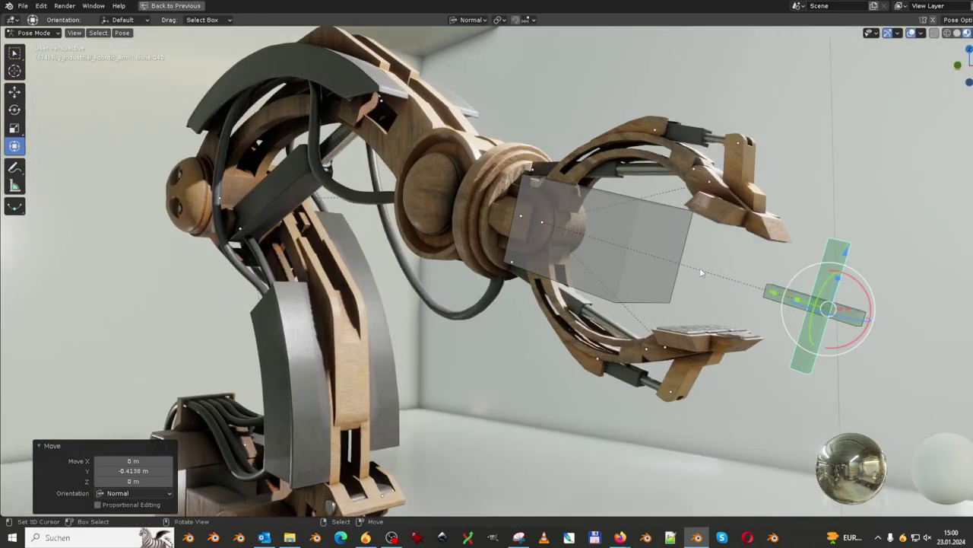
pyautogui.press('g')
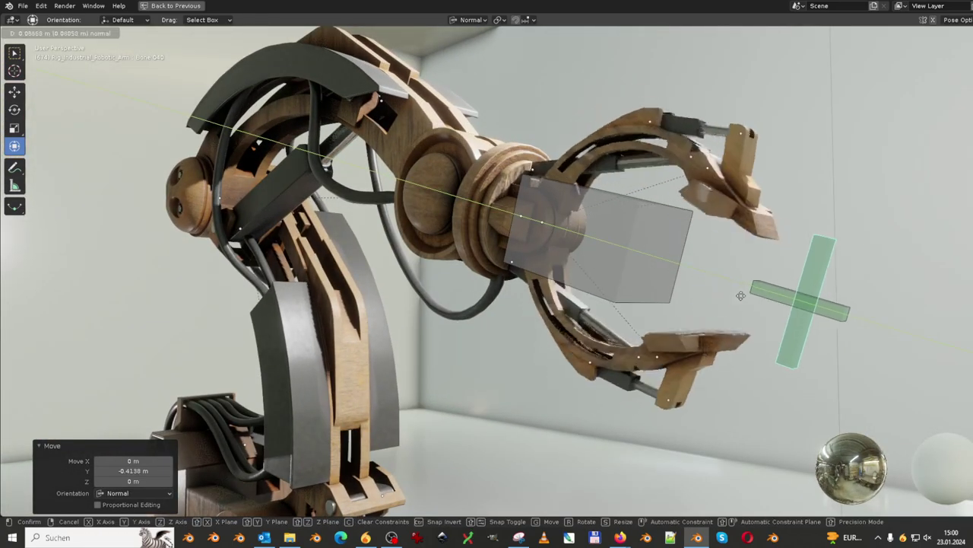
pyautogui.click(669, 273)
pyautogui.press('s')
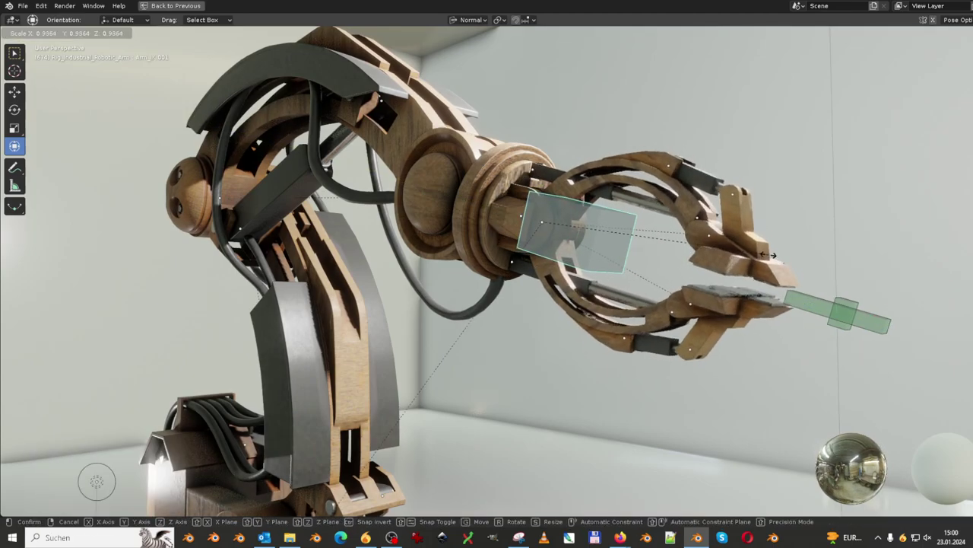
pyautogui.moveTo(724, 253); pyautogui.dragTo(769, 245, button='middle')
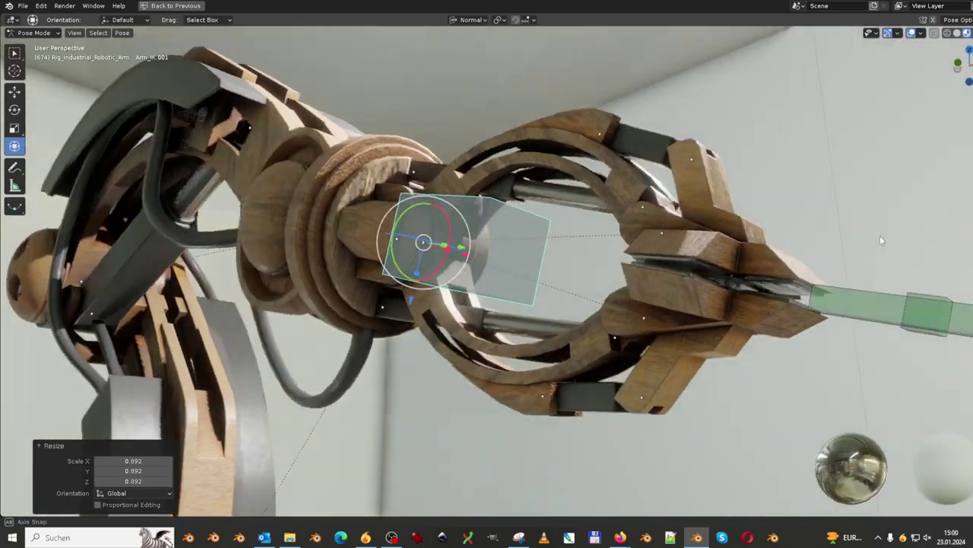
pyautogui.moveTo(769, 245)
pyautogui.mouseDown(button='middle')
pyautogui.moveTo(673, 276)
pyautogui.moveTo(593, 239)
pyautogui.mouseUp(button='middle')
pyautogui.press('space')
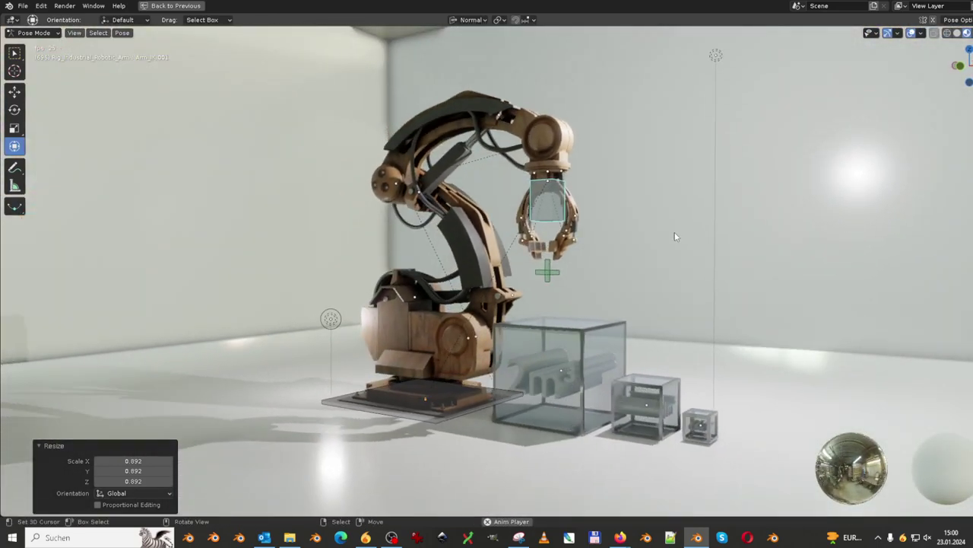
# Restore the workspace layout and show the Armature Data properties.
pyautogui.hotkey('ctrl', 'space')
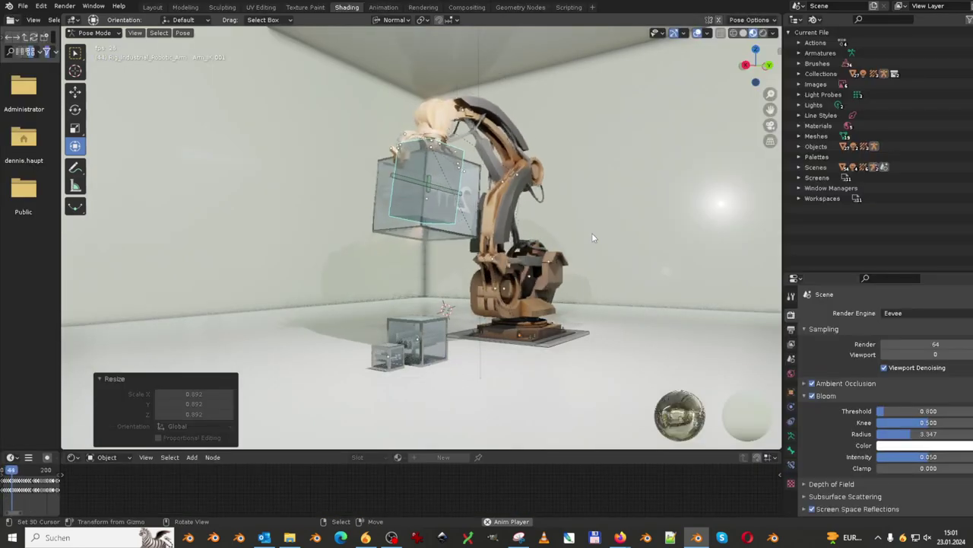
pyautogui.click(790, 452)
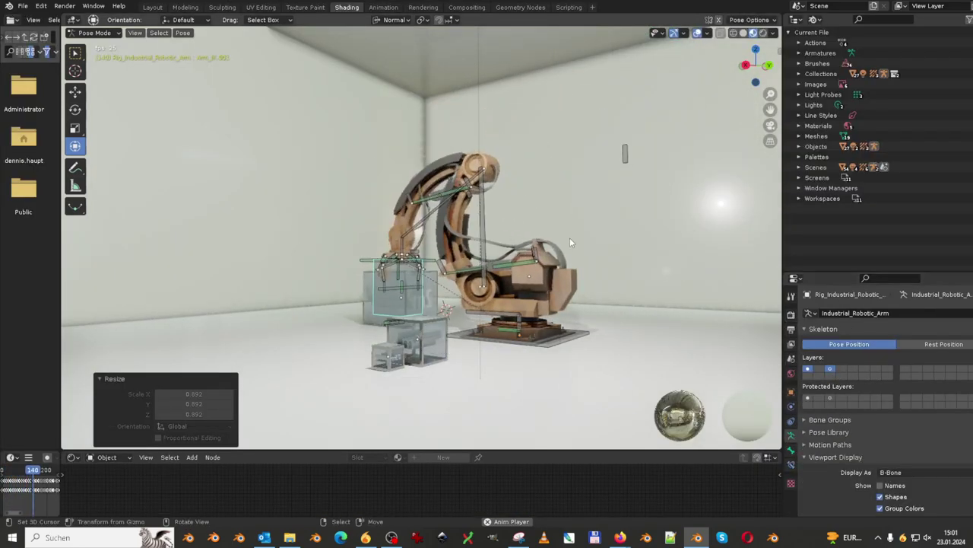
pyautogui.moveTo(570, 242); pyautogui.dragTo(628, 243, button='middle')
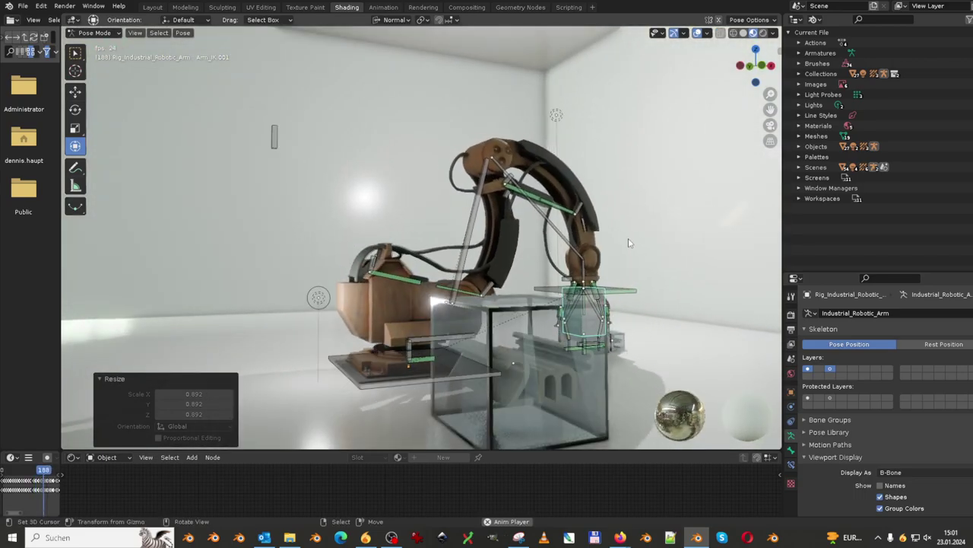
# Maximize the 3D view again and put the armature into Edit Mode.
pyautogui.hotkey('ctrl', 'space')
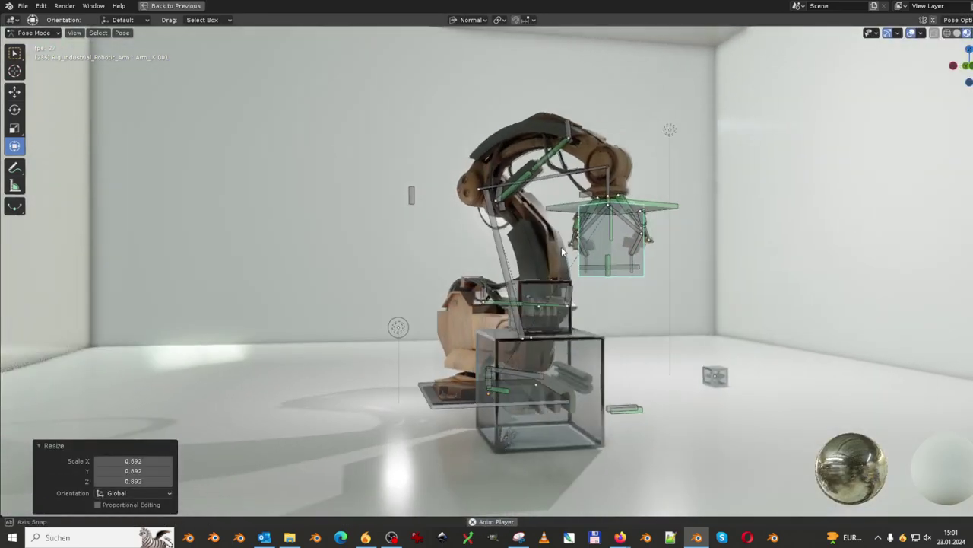
pyautogui.moveTo(563, 251)
pyautogui.mouseDown(button='middle')
pyautogui.moveTo(561, 264)
pyautogui.moveTo(620, 266)
pyautogui.moveTo(743, 236)
pyautogui.mouseUp(button='middle')
pyautogui.press('Tab')
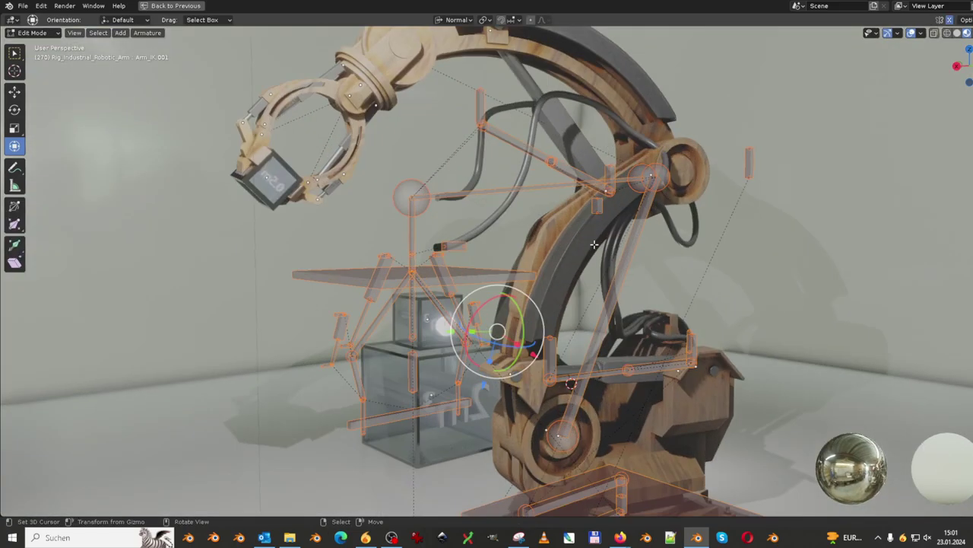
# Switch the armature back to Pose Mode and zoom out to a wide room view.
pyautogui.press('Tab')
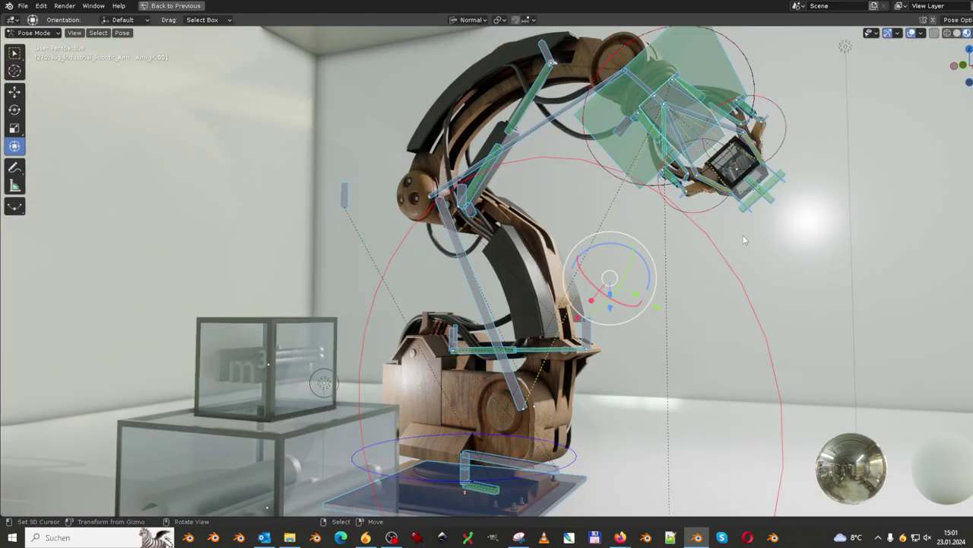
pyautogui.moveTo(743, 235)
pyautogui.mouseDown(button='middle')
pyautogui.moveTo(678, 235)
pyautogui.moveTo(616, 267)
pyautogui.moveTo(617, 218)
pyautogui.moveTo(581, 331)
pyautogui.moveTo(462, 315)
pyautogui.moveTo(650, 295)
pyautogui.moveTo(586, 274)
pyautogui.moveTo(532, 289)
pyautogui.mouseUp(button='middle')
pyautogui.scroll(-5, 618, 218)
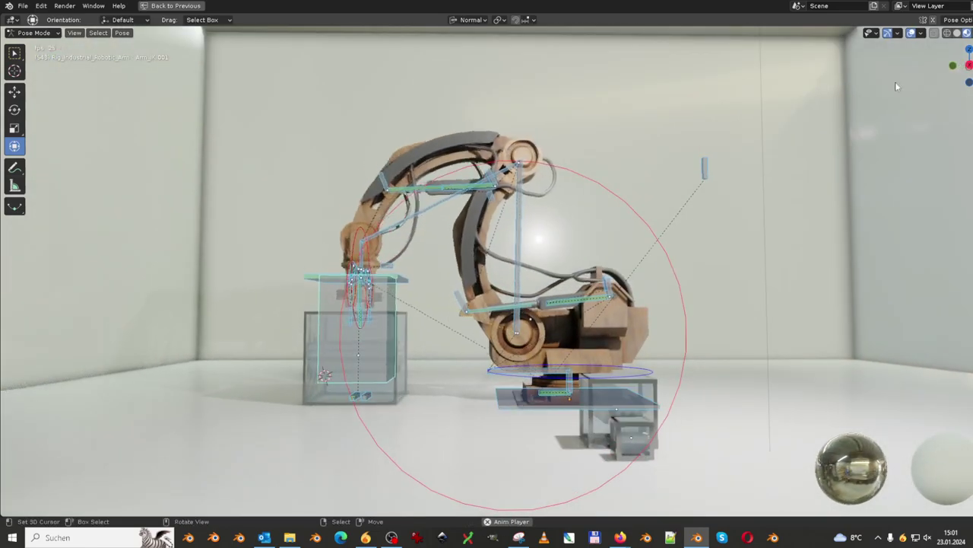
# Hide overlays for a clean preview, re-enable them, and switch the rig to Object Mode.
pyautogui.click(911, 33)
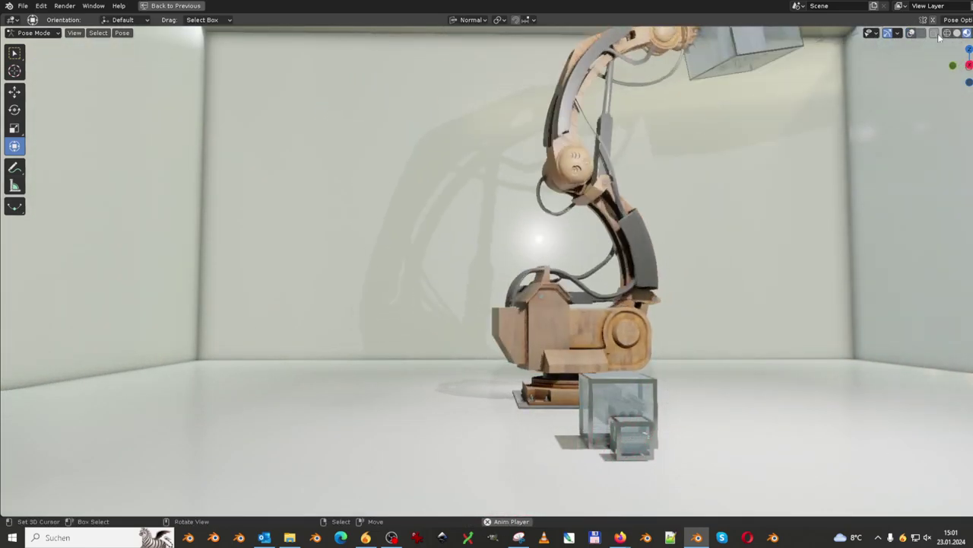
pyautogui.moveTo(780, 117); pyautogui.dragTo(814, 150, button='middle')
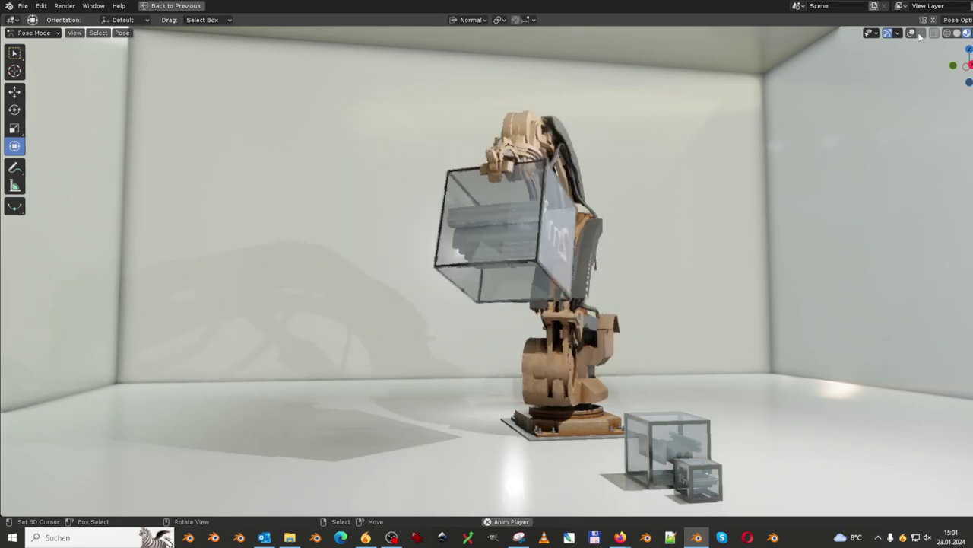
pyautogui.click(911, 33)
pyautogui.click(923, 33)
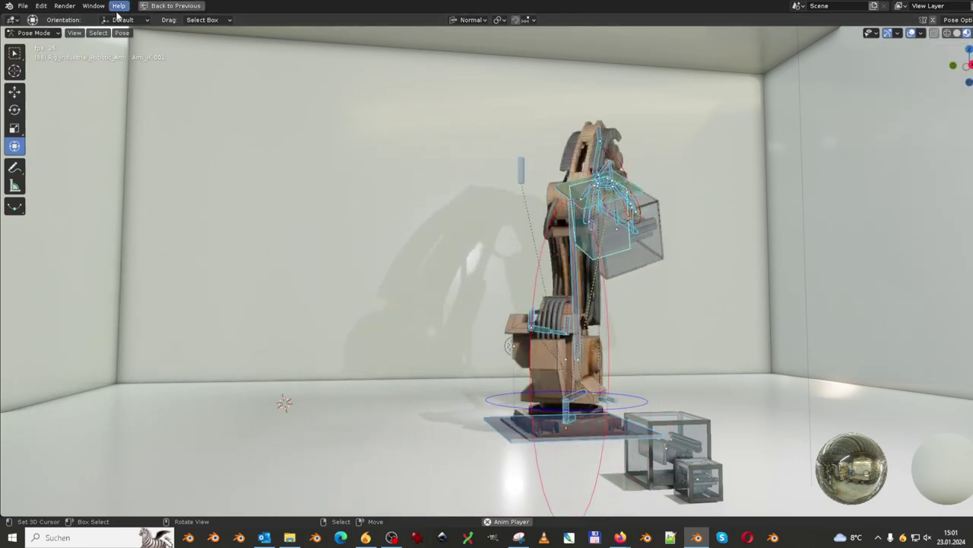
pyautogui.click(34, 33)
pyautogui.click(34, 44)
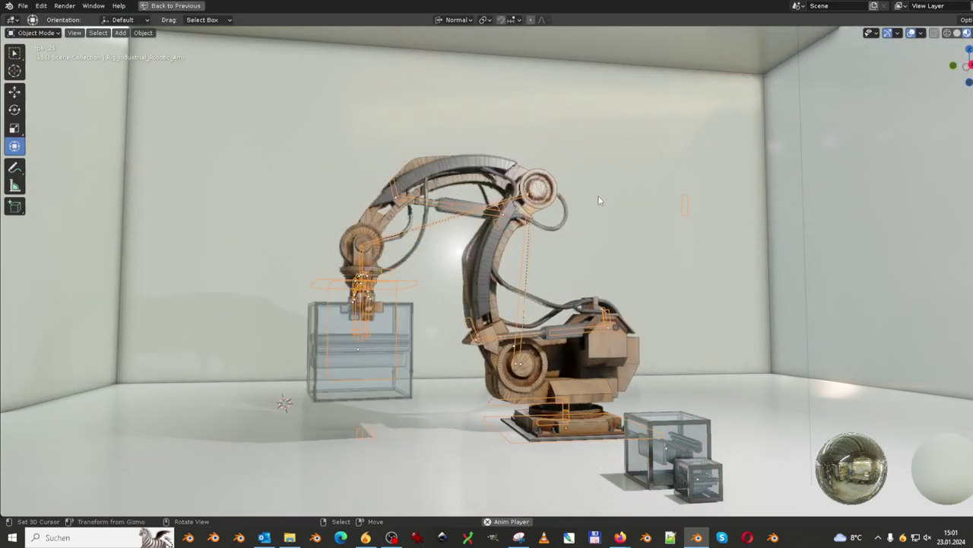
# Switch viewport lighting to MatCap and try a first MatCap sphere.
pyautogui.moveTo(568, 298); pyautogui.dragTo(673, 279, button='middle')
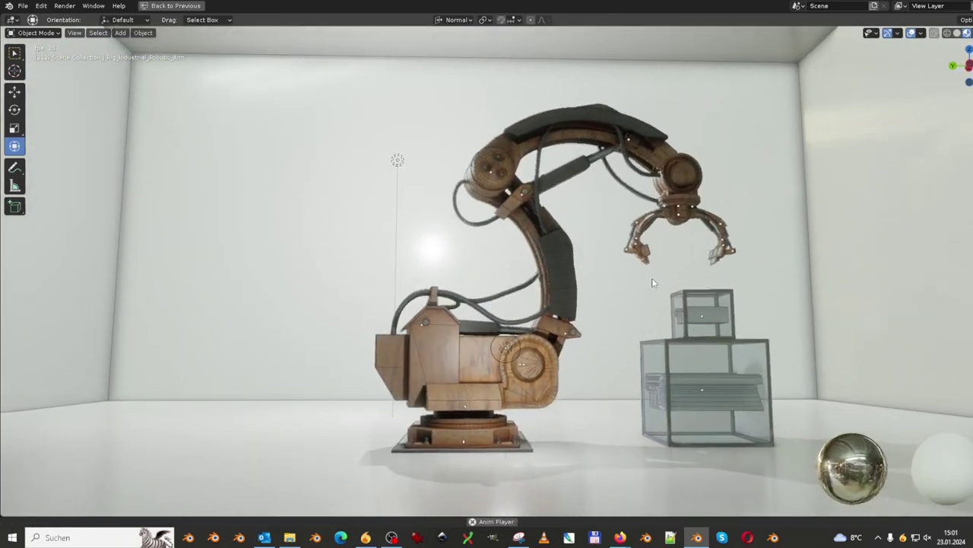
pyautogui.moveTo(672, 279); pyautogui.dragTo(652, 277, button='middle')
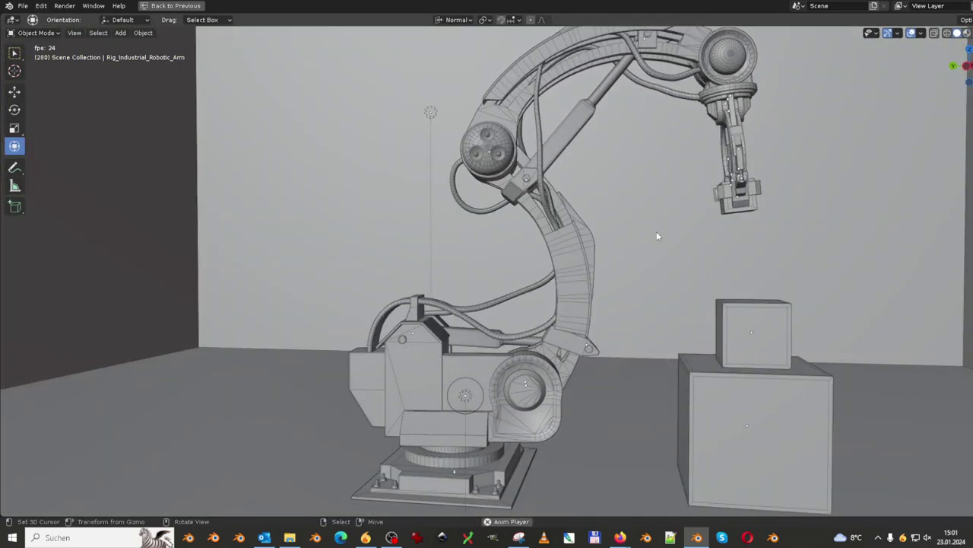
pyautogui.moveTo(656, 232)
pyautogui.mouseDown(button='middle')
pyautogui.moveTo(438, 241)
pyautogui.moveTo(594, 247)
pyautogui.mouseUp(button='middle')
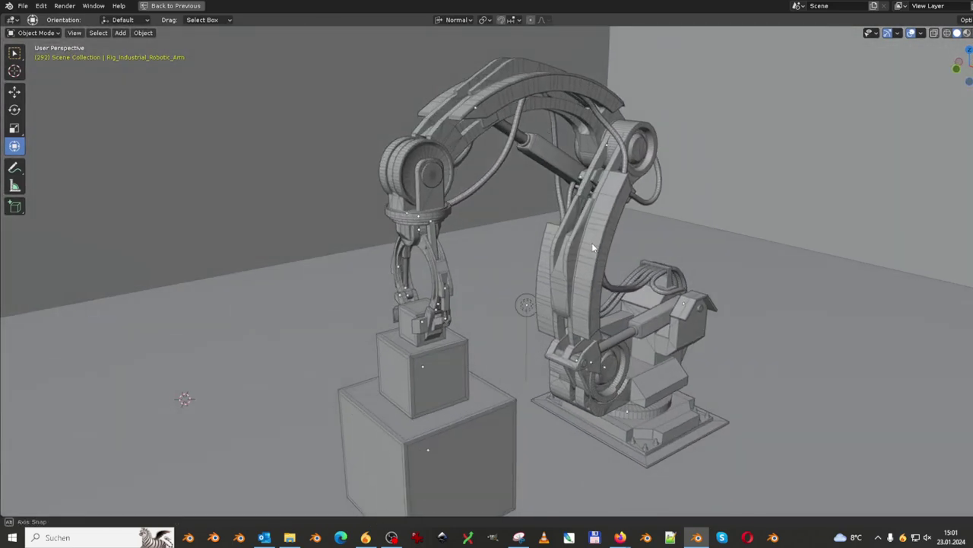
pyautogui.click(969, 33)
pyautogui.click(916, 83)
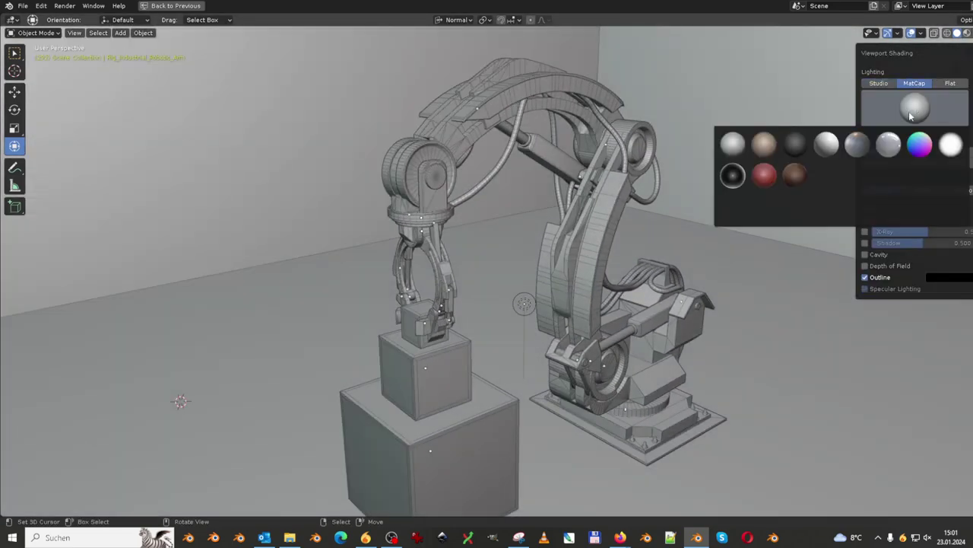
pyautogui.click(821, 163)
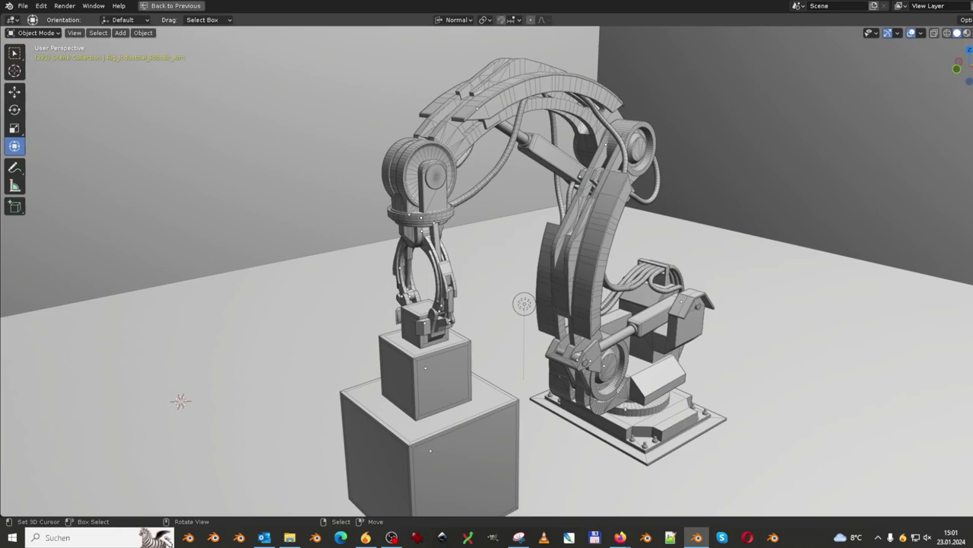
# Try the dark black MatCap, then settle on the beige clay MatCap.
pyautogui.click(968, 32)
pyautogui.click(931, 100)
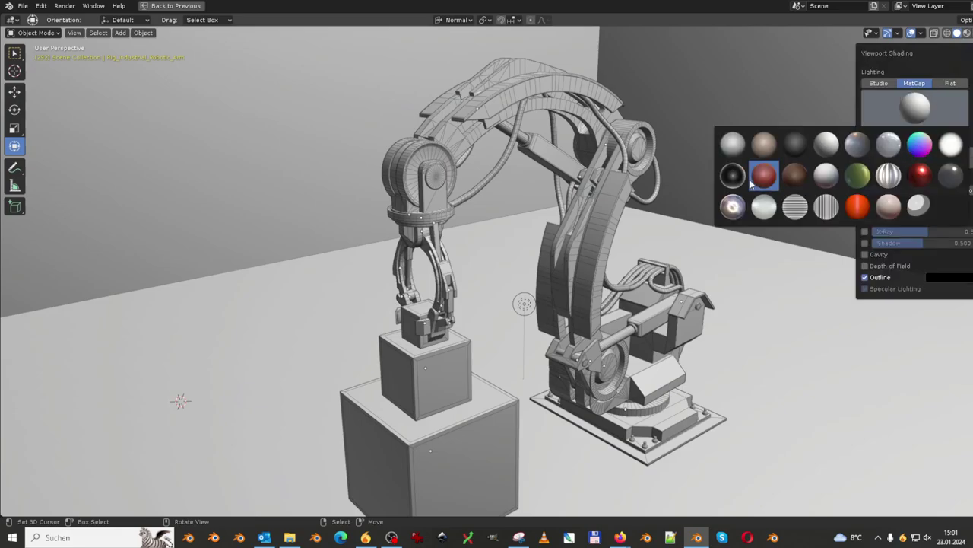
pyautogui.click(734, 179)
pyautogui.click(900, 108)
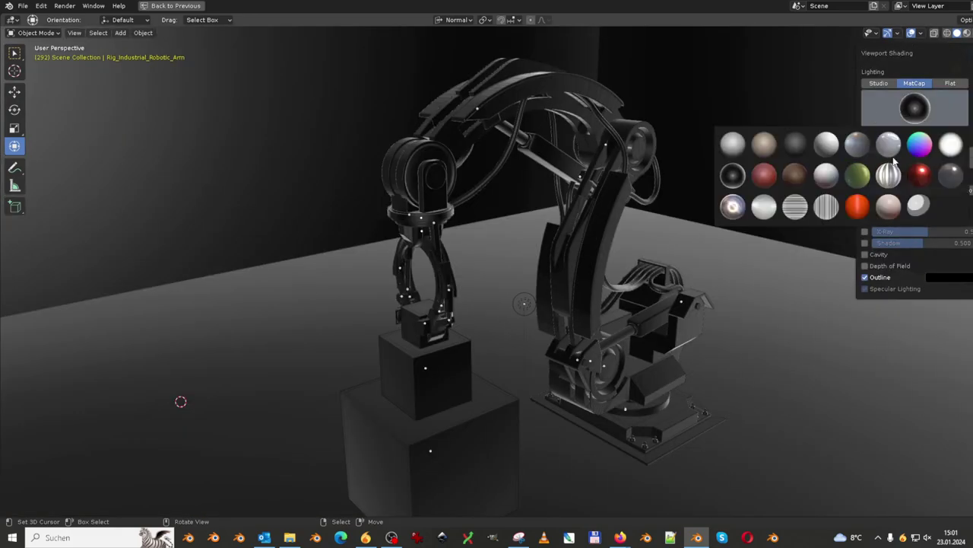
pyautogui.click(763, 144)
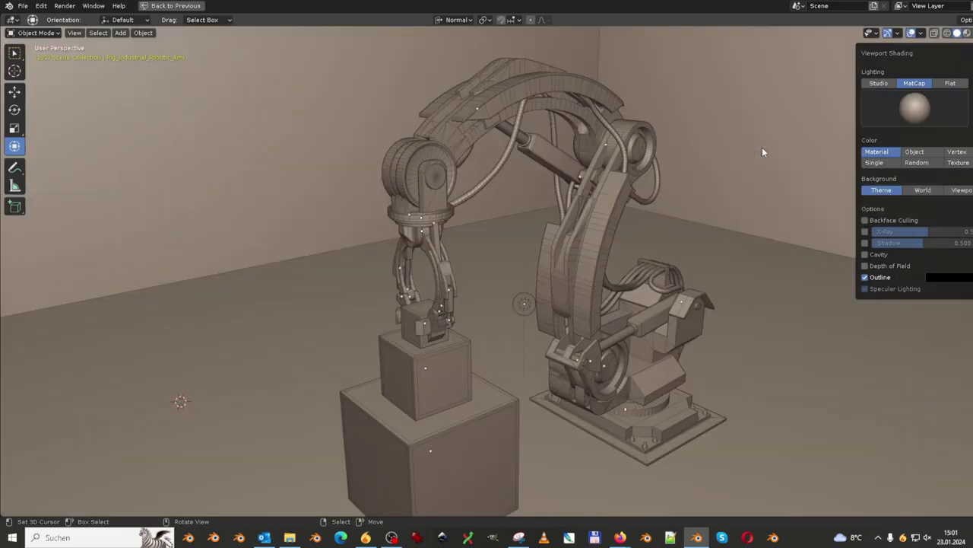
pyautogui.scroll(3, 557, 228)
pyautogui.scroll(4, 554, 231)
pyautogui.moveTo(552, 234)
pyautogui.mouseDown(button='middle')
pyautogui.moveTo(634, 195)
pyautogui.moveTo(601, 208)
pyautogui.moveTo(637, 232)
pyautogui.moveTo(706, 337)
pyautogui.moveTo(517, 228)
pyautogui.moveTo(621, 267)
pyautogui.mouseUp(button='middle')
pyautogui.scroll(-5, 706, 337)
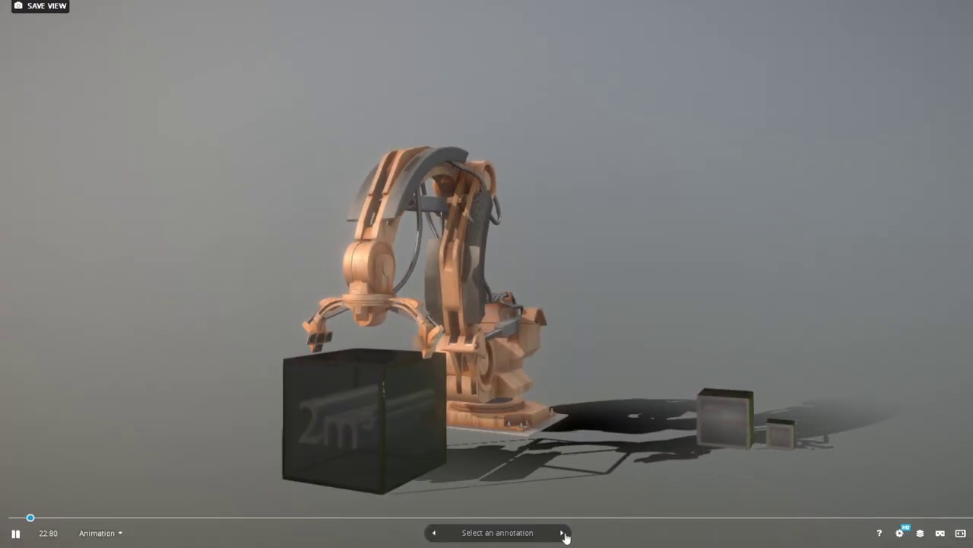
# Jump to the base-bolts annotation on the Sketchfab model, then orbit around the arm and boxes.
pyautogui.click(564, 533)
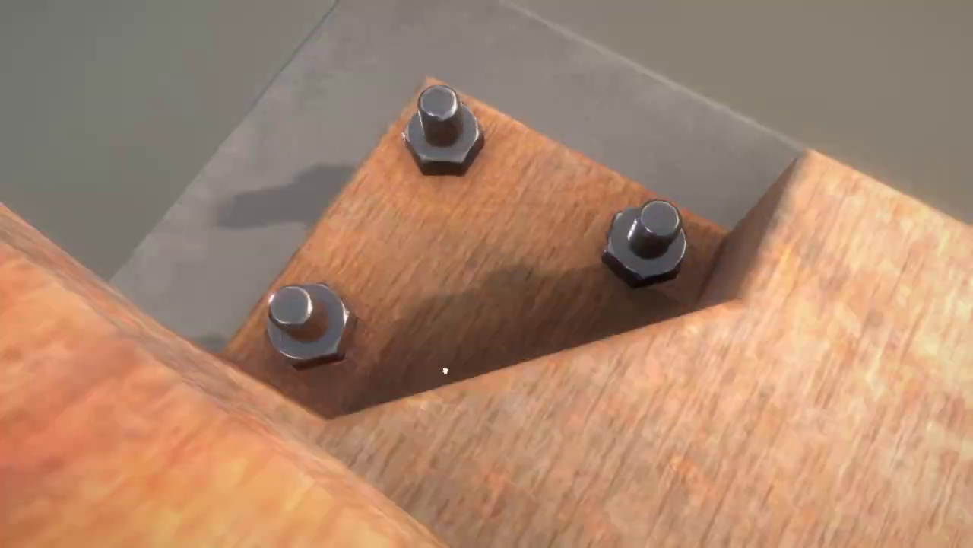
pyautogui.moveTo(445, 371)
pyautogui.mouseDown()
pyautogui.moveTo(619, 186)
pyautogui.moveTo(478, 157)
pyautogui.mouseUp()
pyautogui.scroll(5, 675, 316)
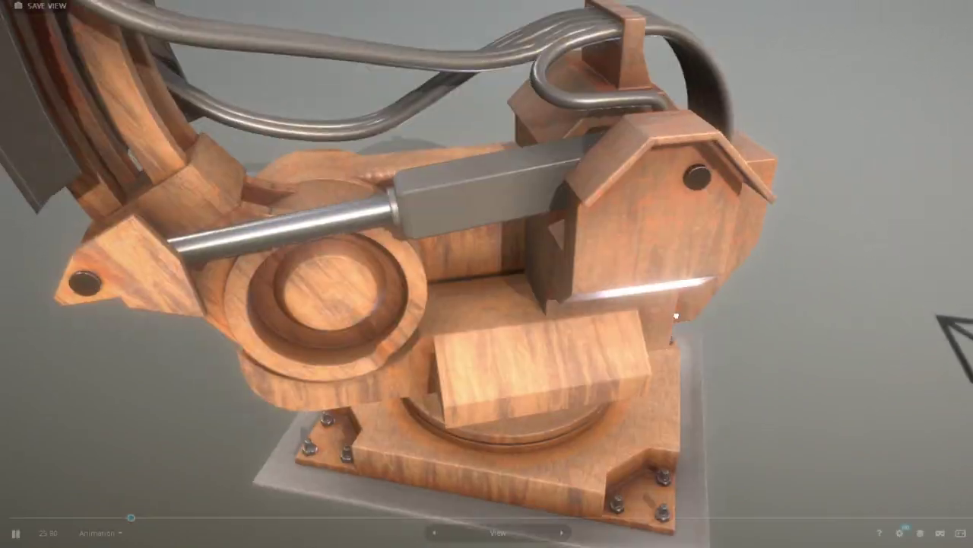
pyautogui.scroll(-5, 652, 250)
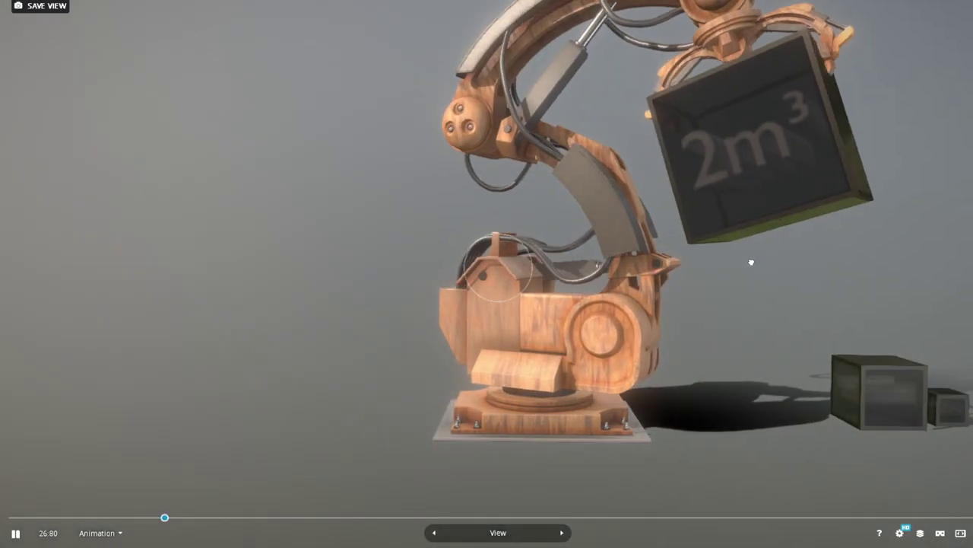
pyautogui.moveTo(751, 262)
pyautogui.mouseDown()
pyautogui.moveTo(635, 254)
pyautogui.moveTo(658, 272)
pyautogui.moveTo(509, 276)
pyautogui.moveTo(268, 307)
pyautogui.mouseUp()
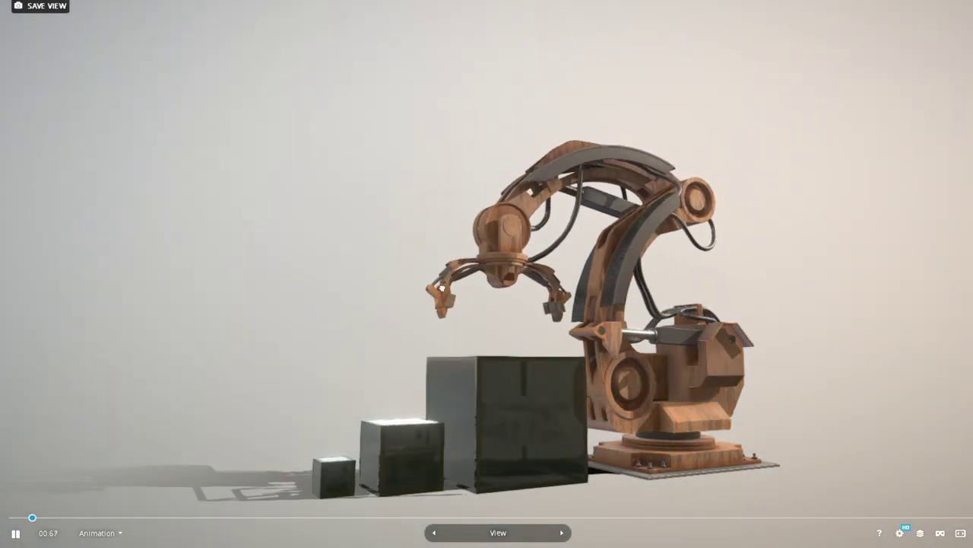
pyautogui.moveTo(442, 287); pyautogui.dragTo(464, 286)
pyautogui.moveTo(604, 258); pyautogui.dragTo(648, 267)
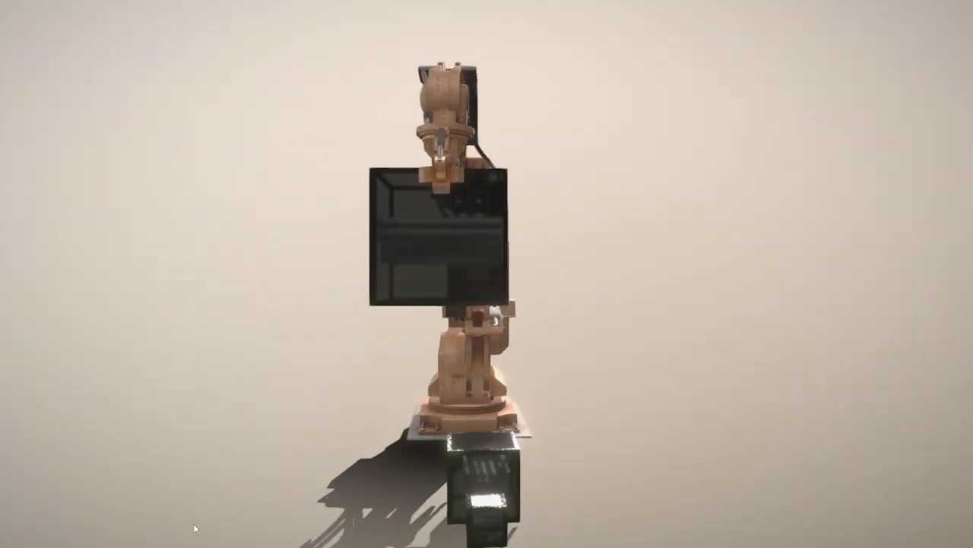
# Open the Model Inspector and display Bones Influence over the ghosted model.
pyautogui.click(927, 535)
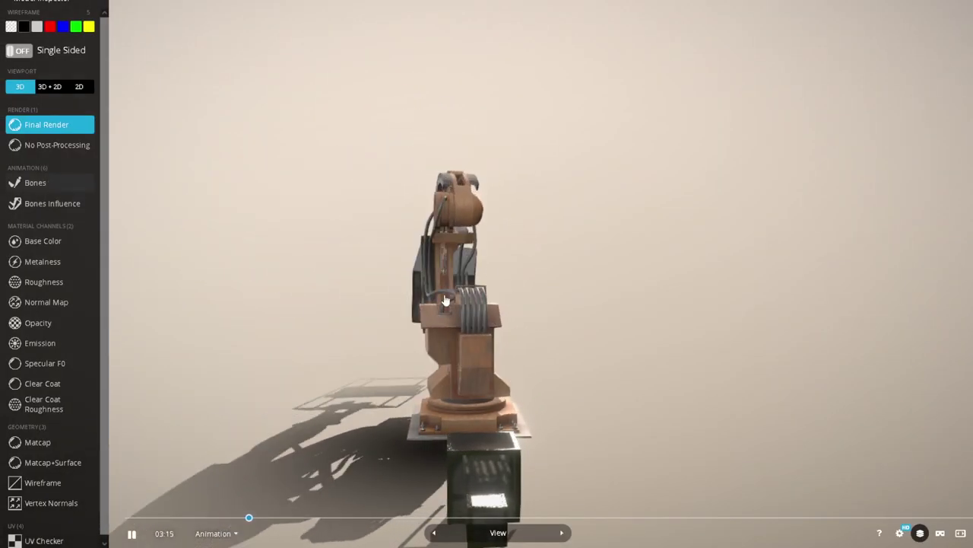
pyautogui.click(35, 182)
pyautogui.moveTo(304, 289); pyautogui.dragTo(535, 299)
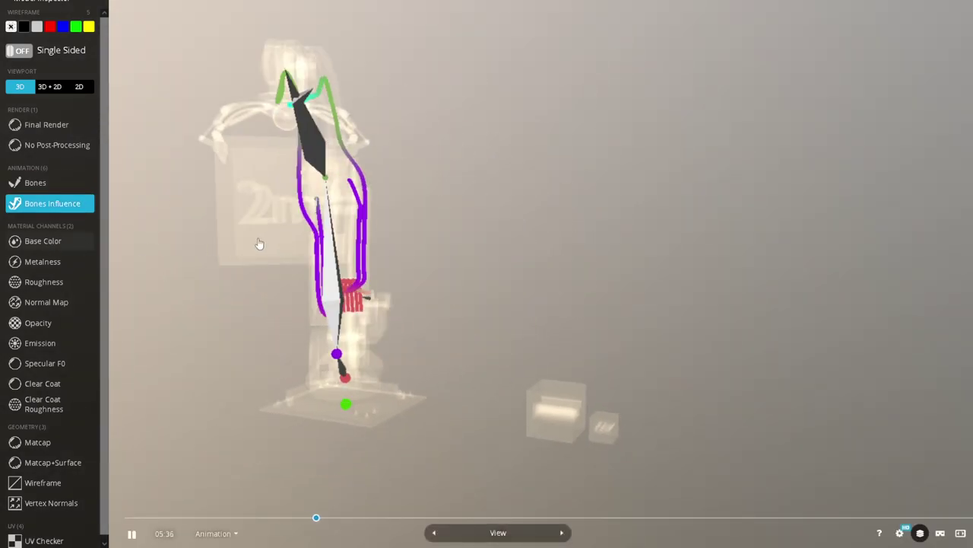
pyautogui.doubleClick(320, 228)
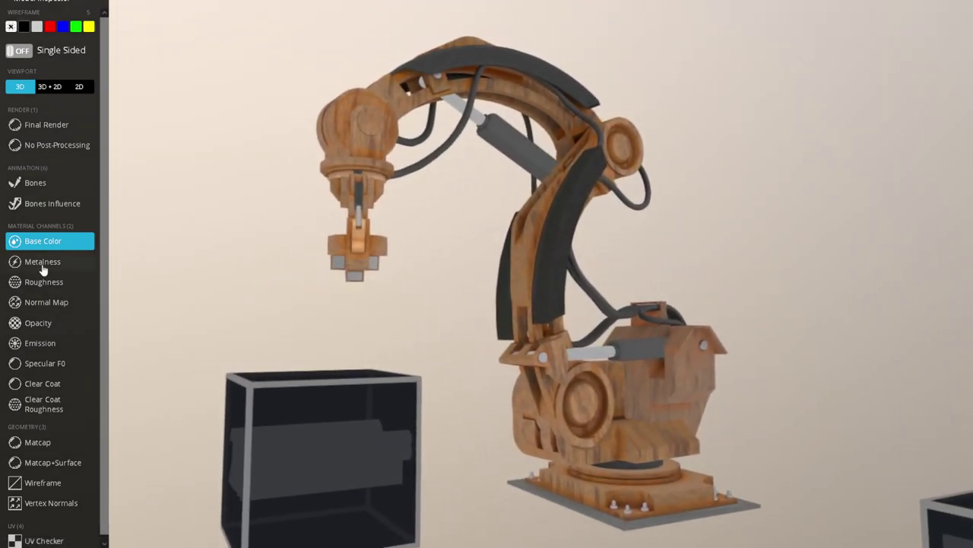
# Cycle through Metalness, Roughness and Normal Map channels, ending on Normal Map.
pyautogui.click(43, 263)
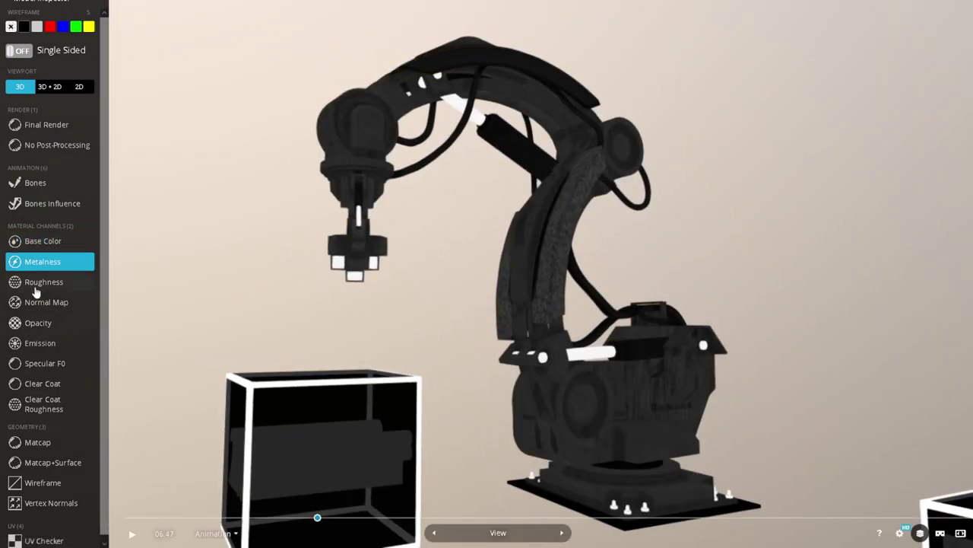
pyautogui.click(35, 283)
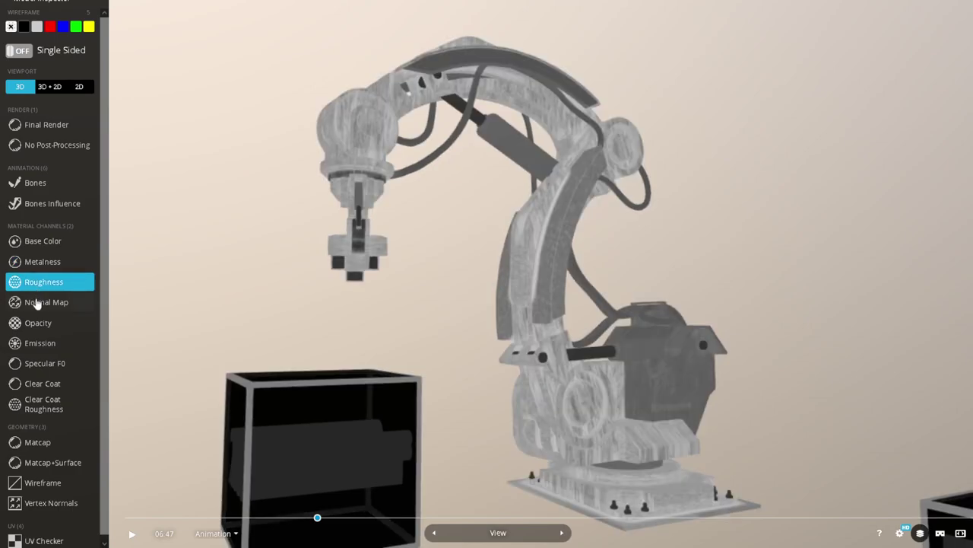
pyautogui.click(37, 303)
pyautogui.moveTo(546, 255)
pyautogui.mouseDown()
pyautogui.moveTo(585, 197)
pyautogui.moveTo(246, 202)
pyautogui.mouseUp()
pyautogui.scroll(-5, 586, 197)
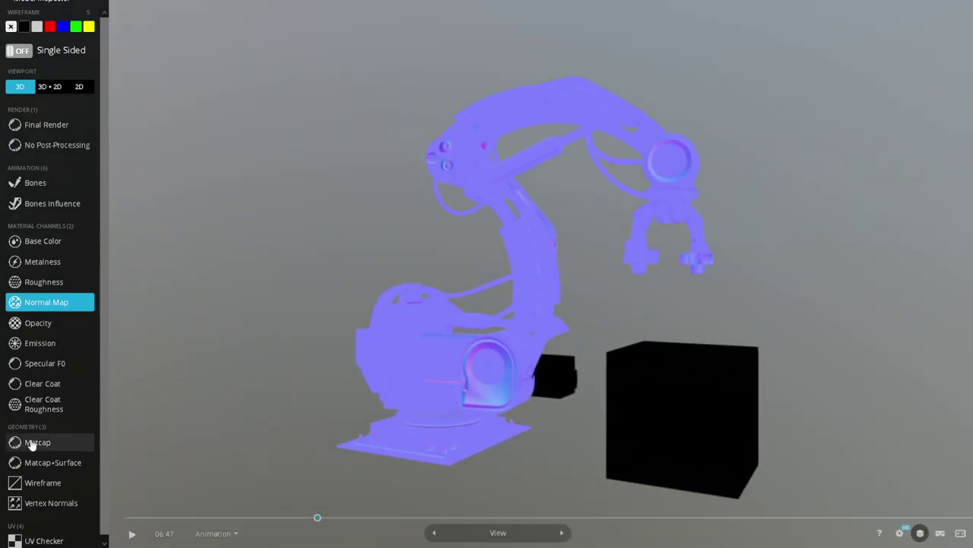
# Show plain Matcap shading and zoom in on the upper arm.
pyautogui.click(30, 444)
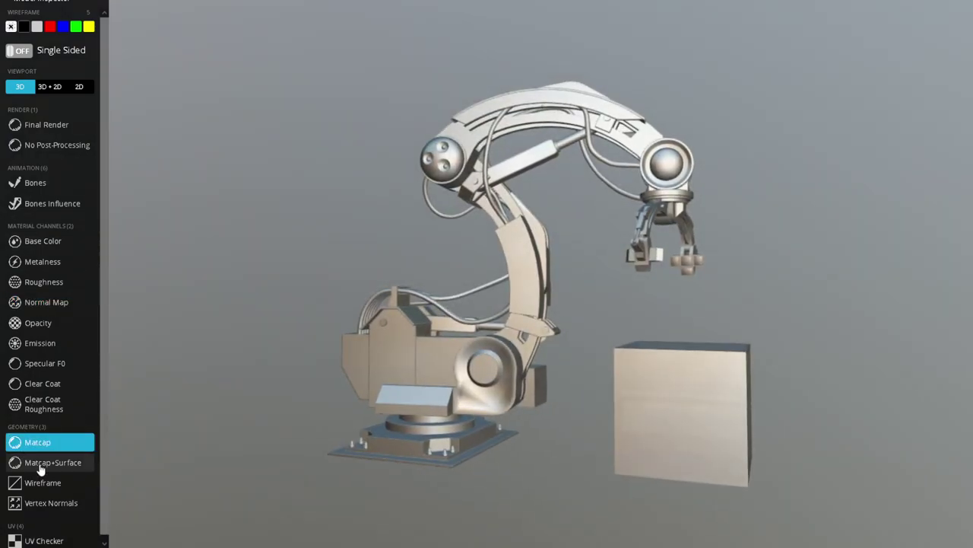
pyautogui.scroll(5, 315, 377)
pyautogui.moveTo(315, 378); pyautogui.dragTo(358, 305)
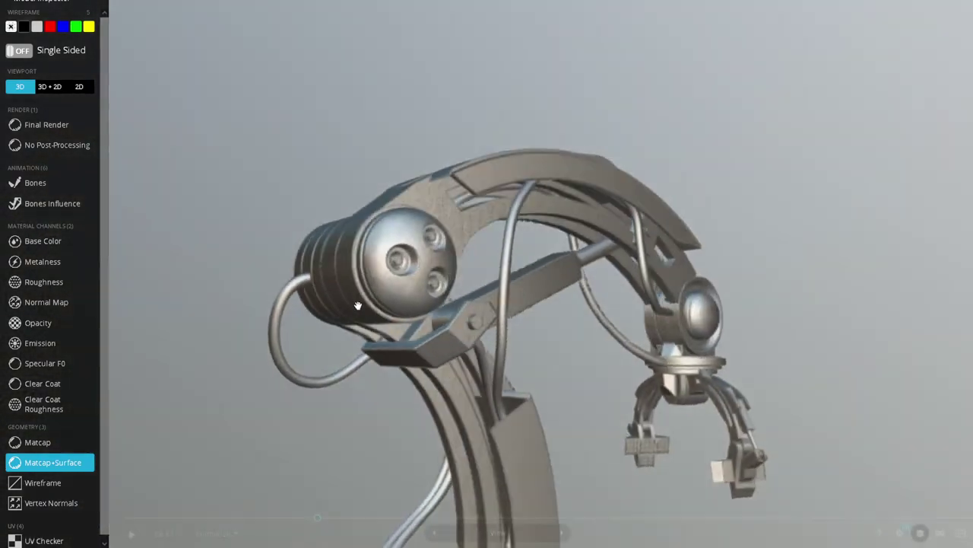
pyautogui.scroll(3, 357, 306)
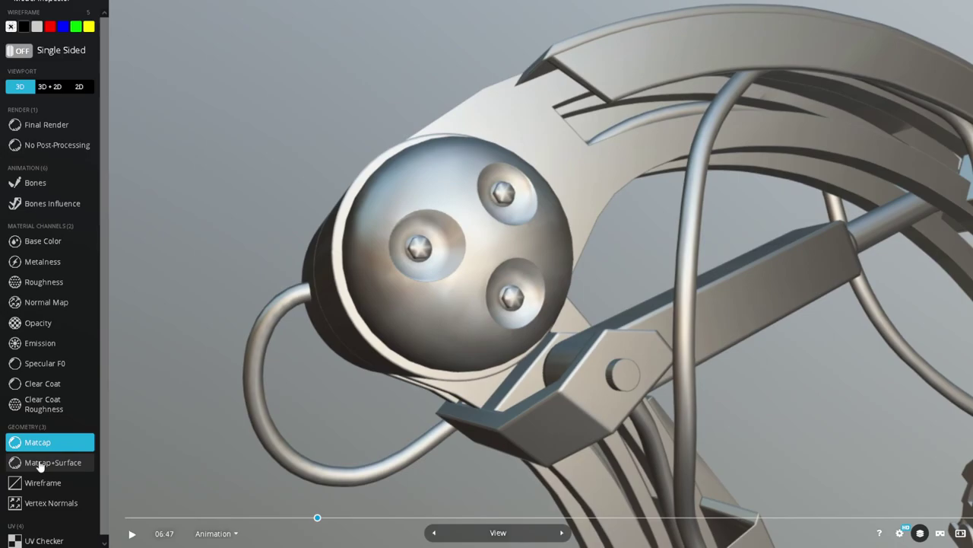
# Switch to Matcap+Surface and orbit from the base bolts out to the whole robot.
pyautogui.click(40, 463)
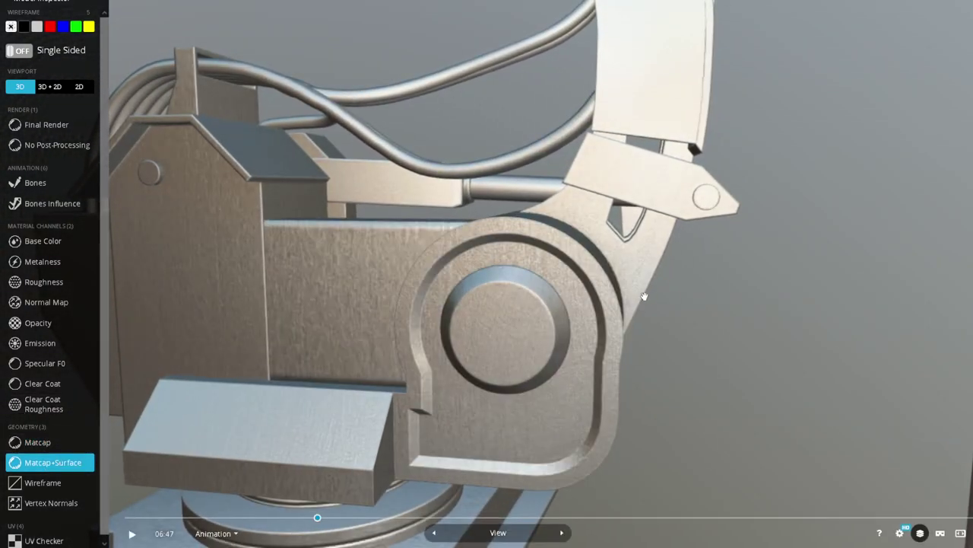
pyautogui.moveTo(643, 296)
pyautogui.mouseDown()
pyautogui.moveTo(413, 282)
pyautogui.moveTo(458, 278)
pyautogui.mouseUp()
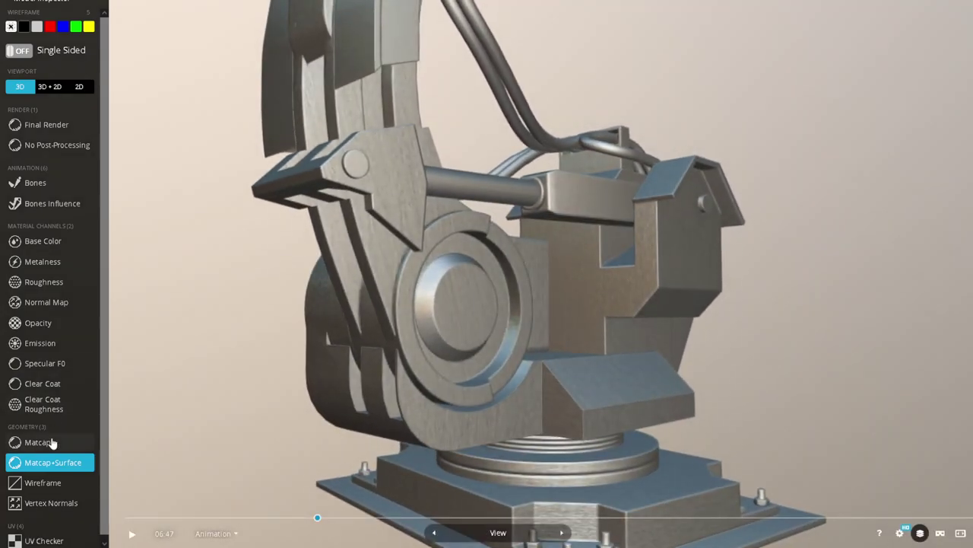
pyautogui.scroll(5, 670, 250)
pyautogui.scroll(3, 663, 245)
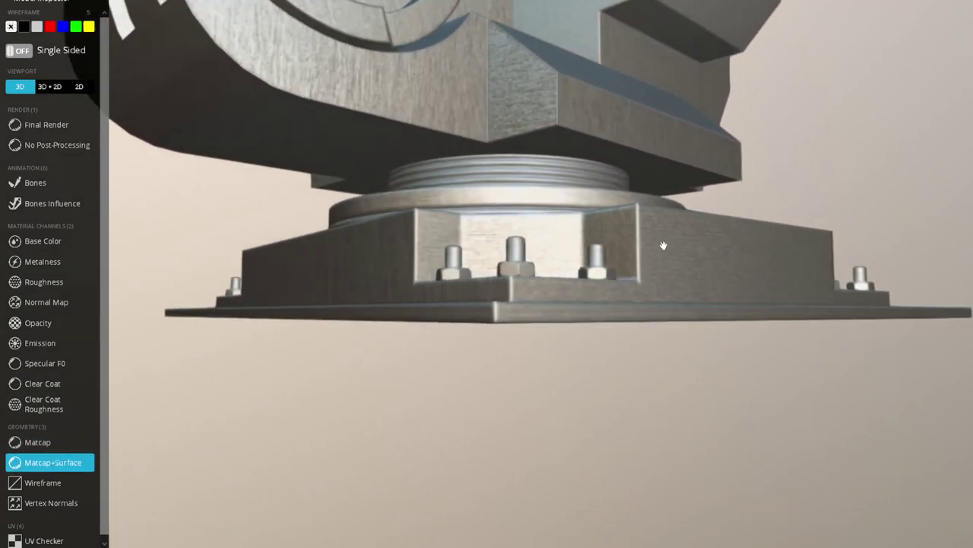
pyautogui.moveTo(662, 245); pyautogui.dragTo(669, 296)
pyautogui.scroll(3, 626, 192)
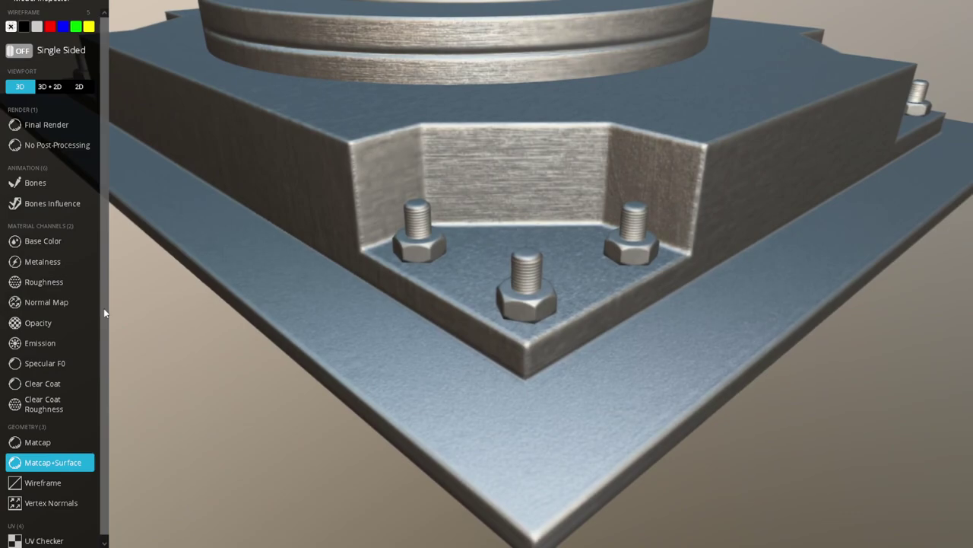
pyautogui.scroll(-5, 619, 230)
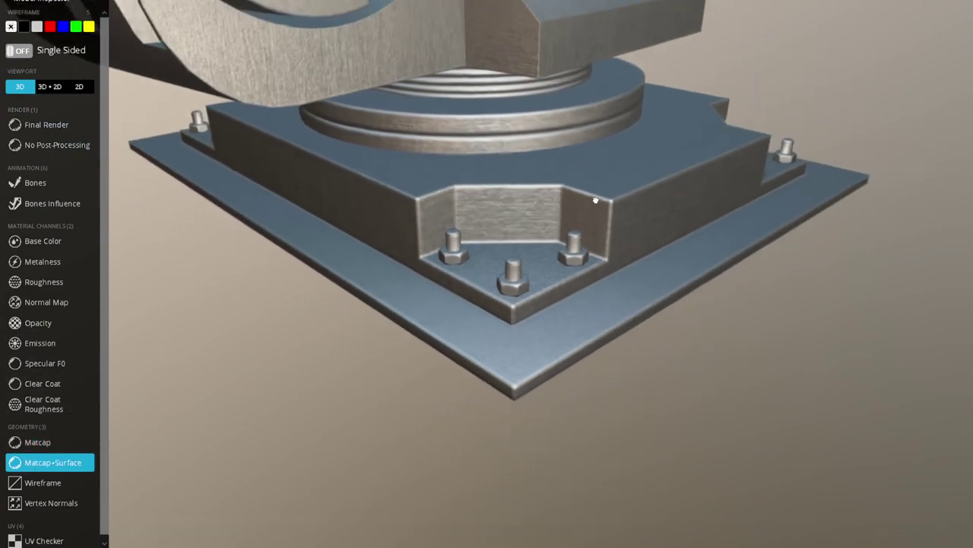
pyautogui.moveTo(619, 229); pyautogui.dragTo(587, 283)
pyautogui.scroll(3, 586, 283)
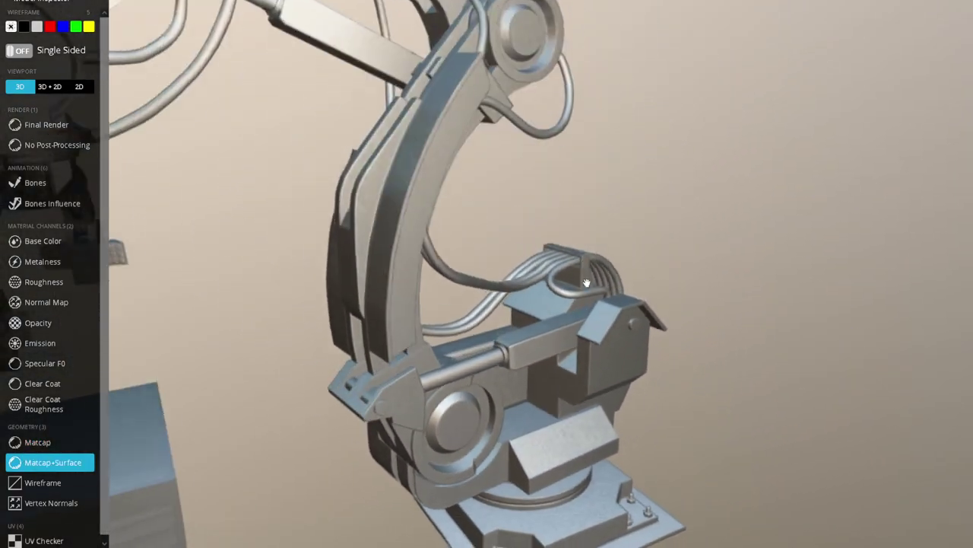
pyautogui.scroll(-5, 586, 283)
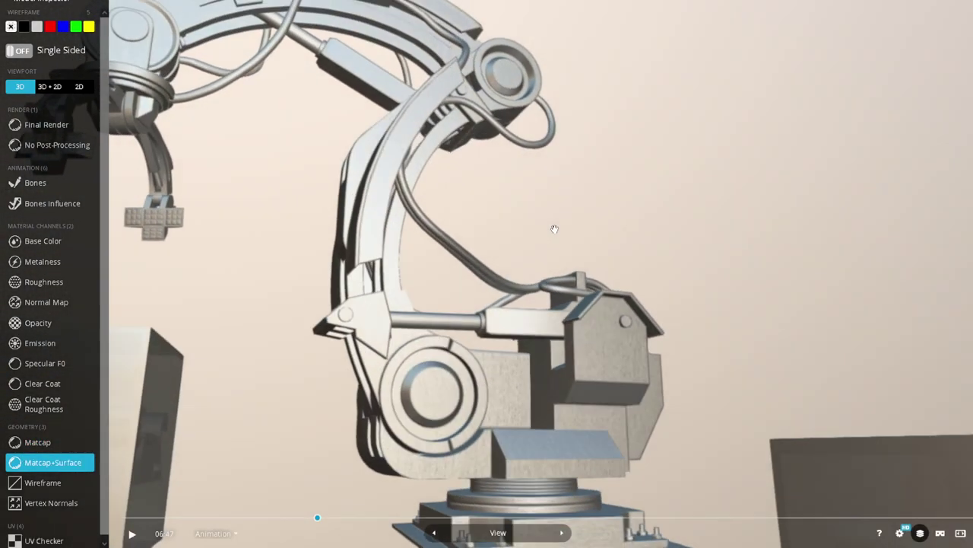
pyautogui.moveTo(558, 235); pyautogui.dragTo(615, 250)
pyautogui.scroll(2, 616, 250)
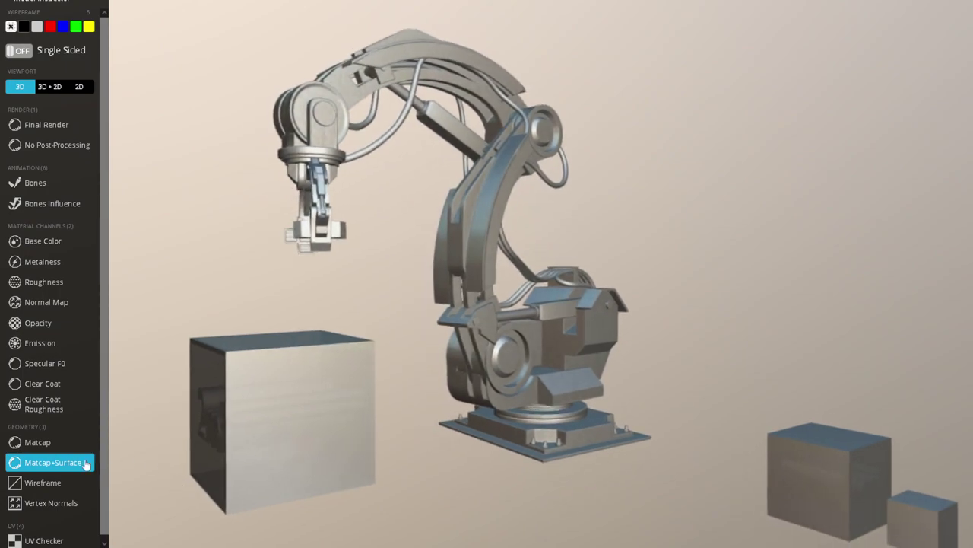
# Switch Sketchfab to Final Render, compare No Post-Processing, then close the inspector and orbit the robot.
pyautogui.click(54, 130)
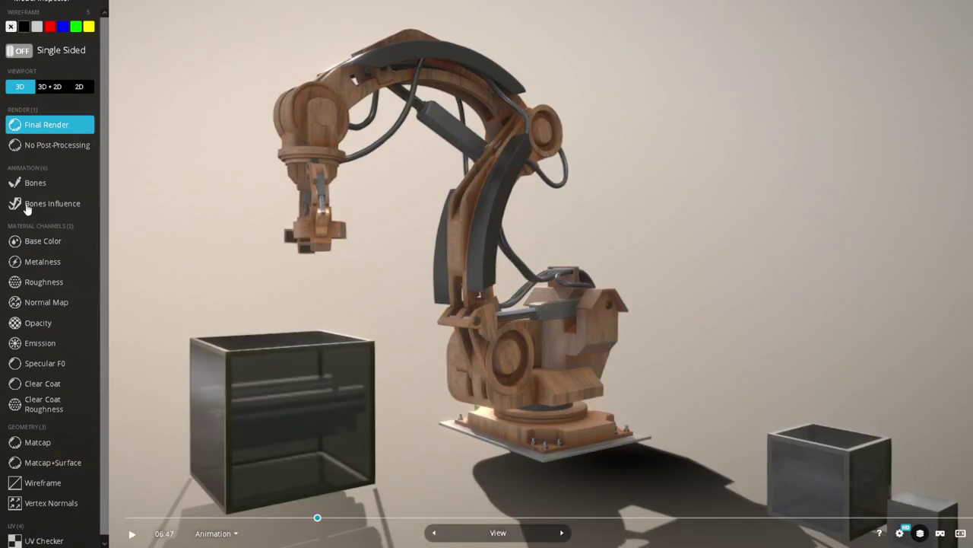
pyautogui.click(53, 149)
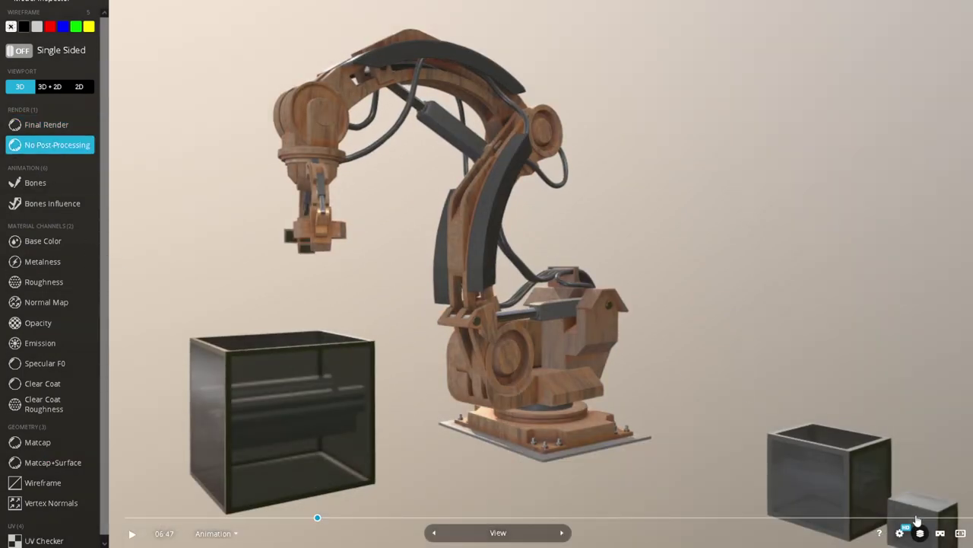
pyautogui.click(921, 534)
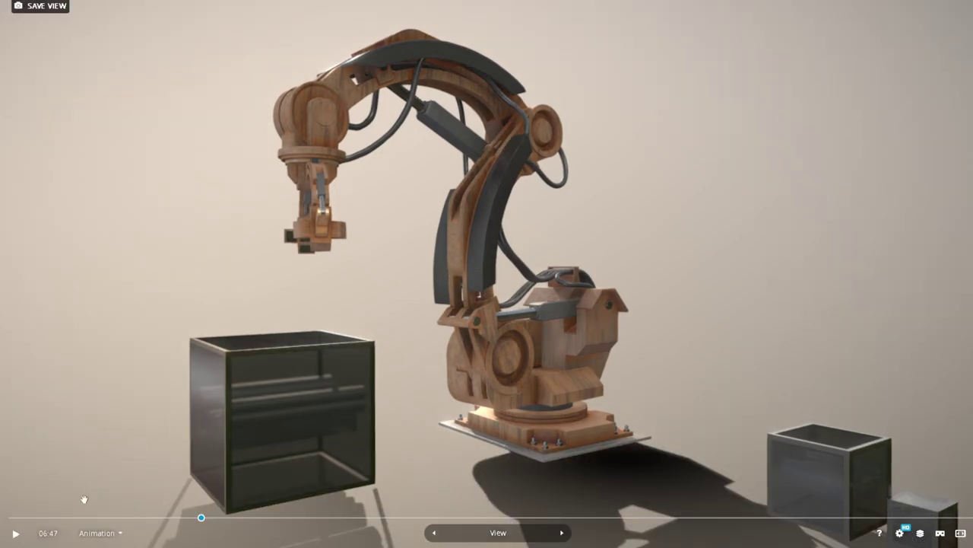
pyautogui.moveTo(365, 276); pyautogui.dragTo(419, 269)
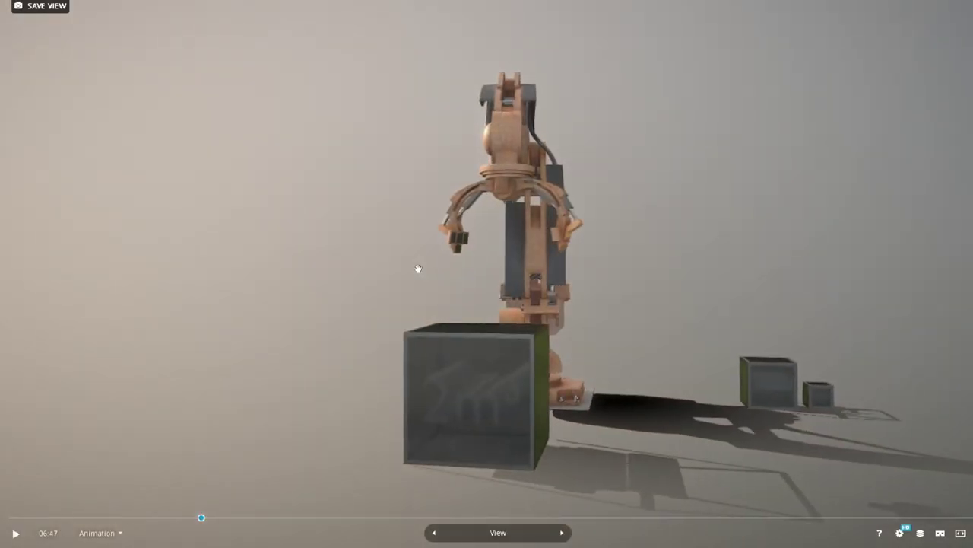